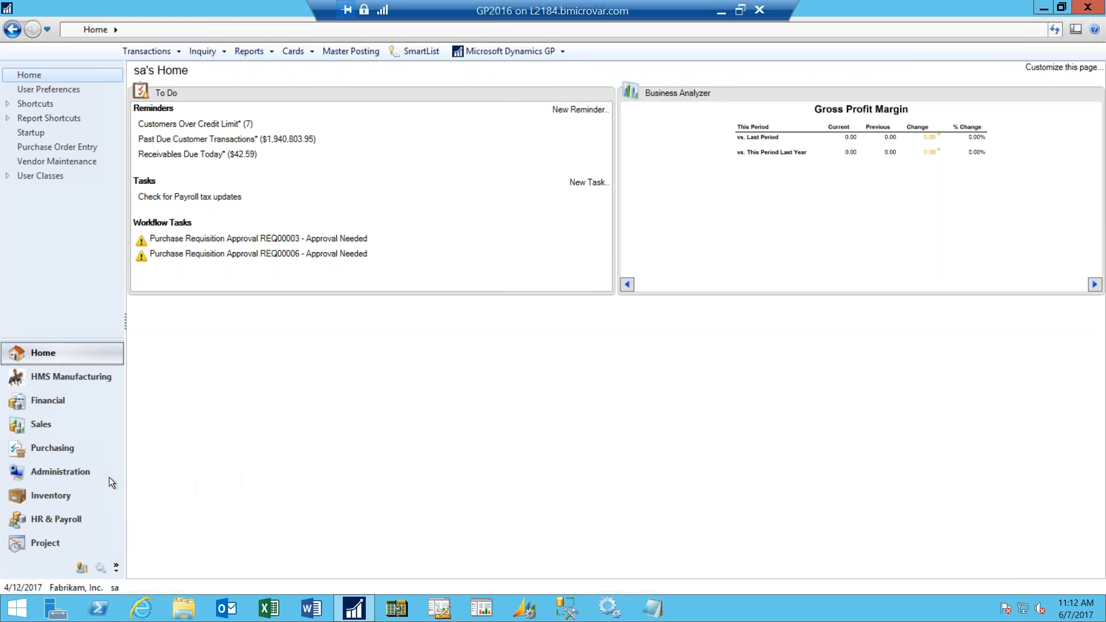
Step: Open the system-level Workflow Setup from the Administration area
click(74, 473)
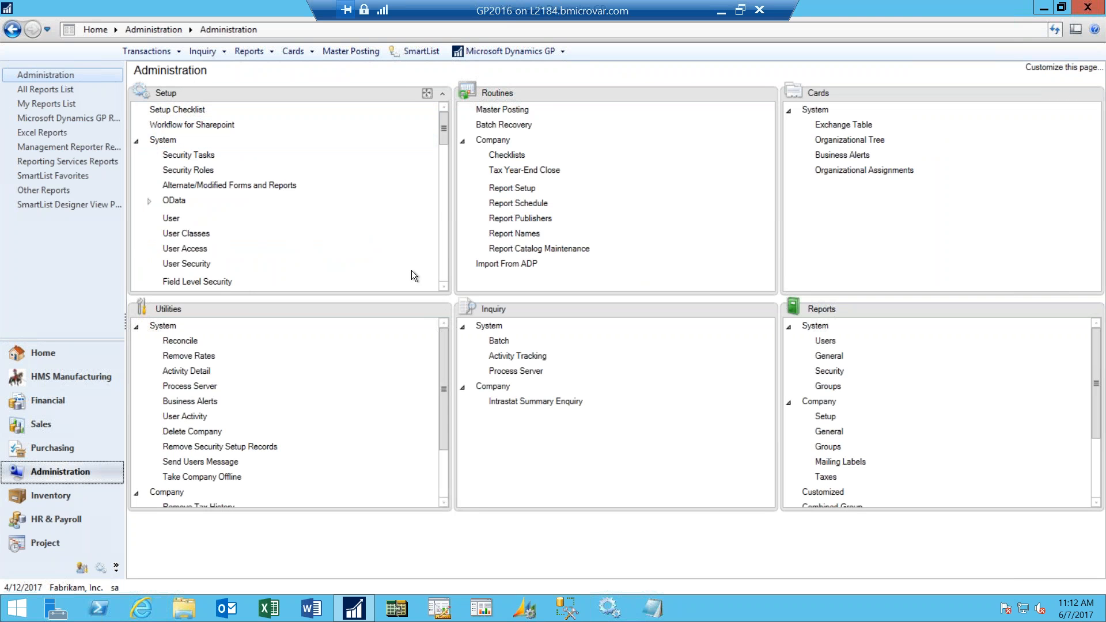
scroll(445, 274, down, 8)
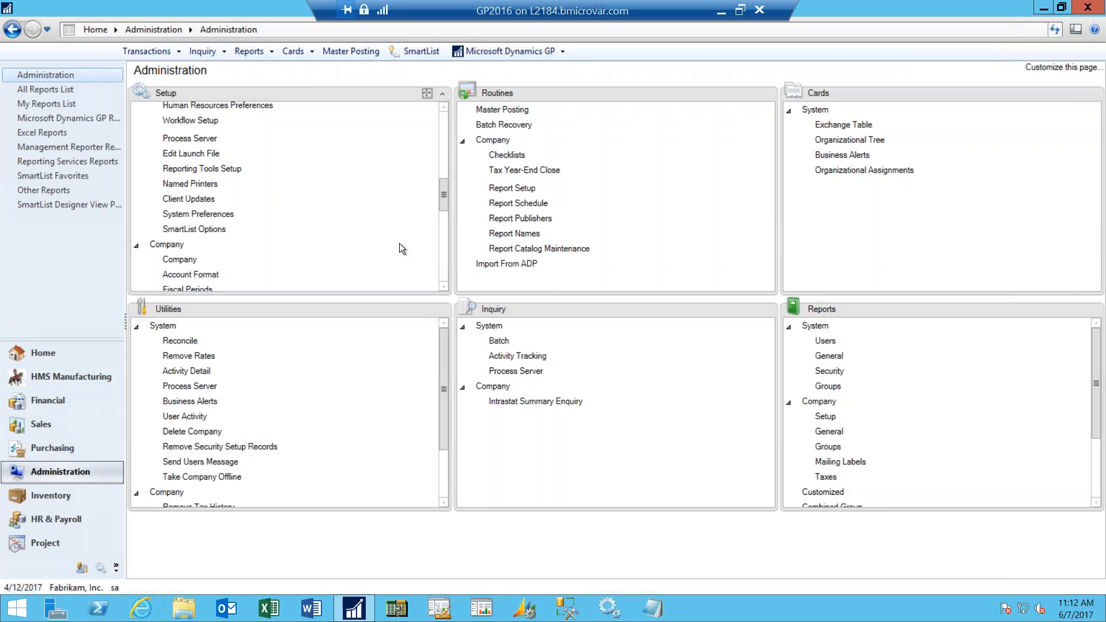
click(202, 122)
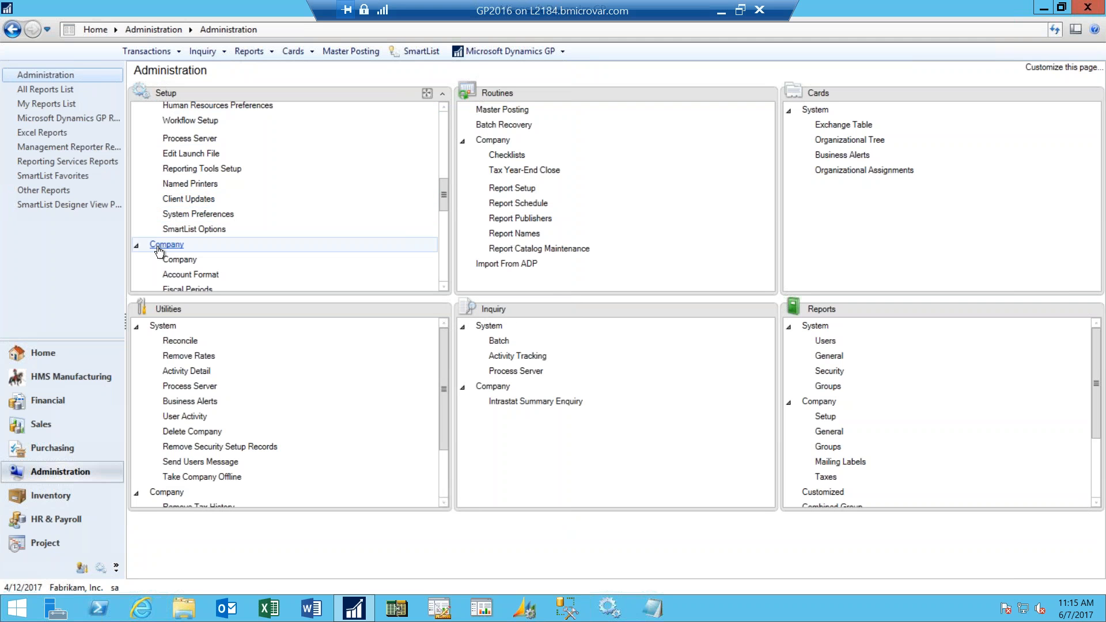
Step: Open the company's Workflow Calendar and toggle Sunday as a work day on and back off
click(443, 286)
drag(443, 286, 443, 286)
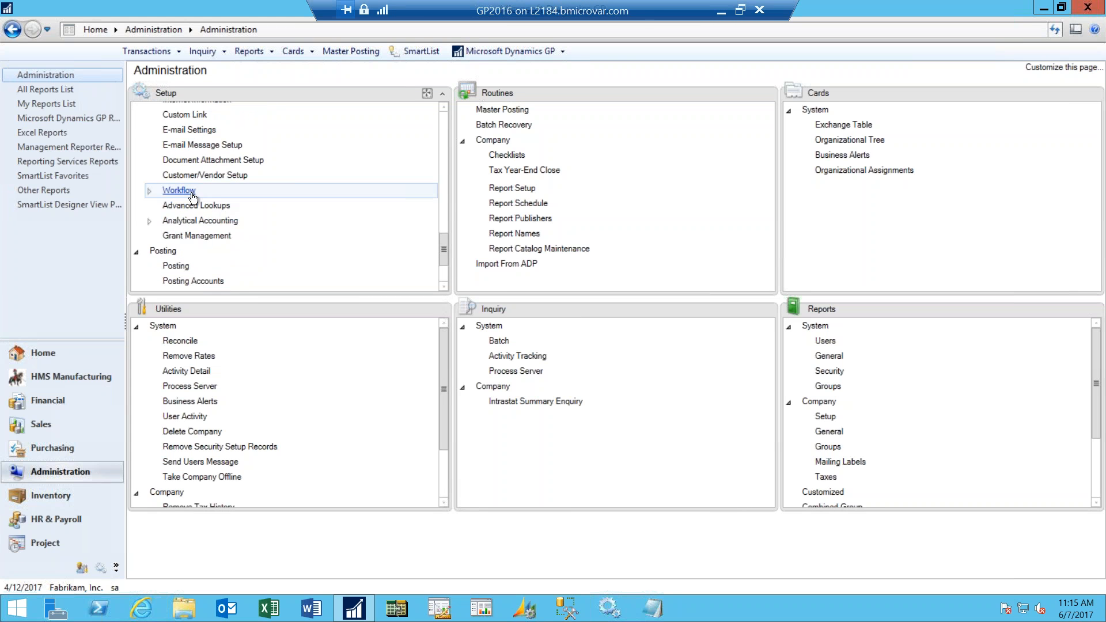
click(149, 191)
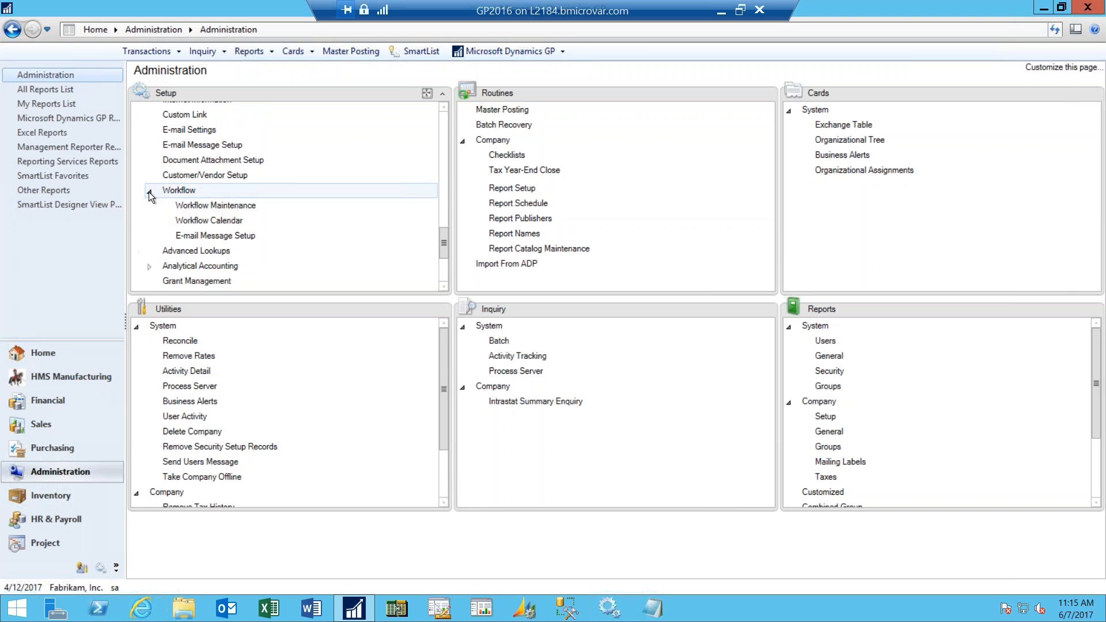
click(238, 225)
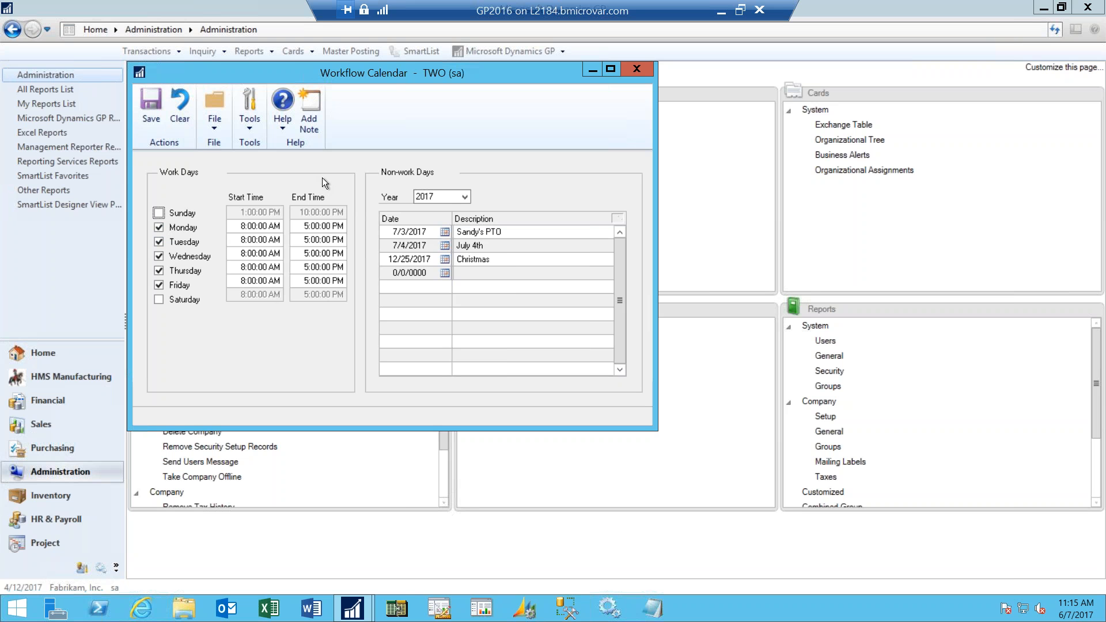
click(159, 213)
click(156, 213)
Step: Display the non-work days for 2017 and 2016, and save and close the workflow calendar
click(464, 197)
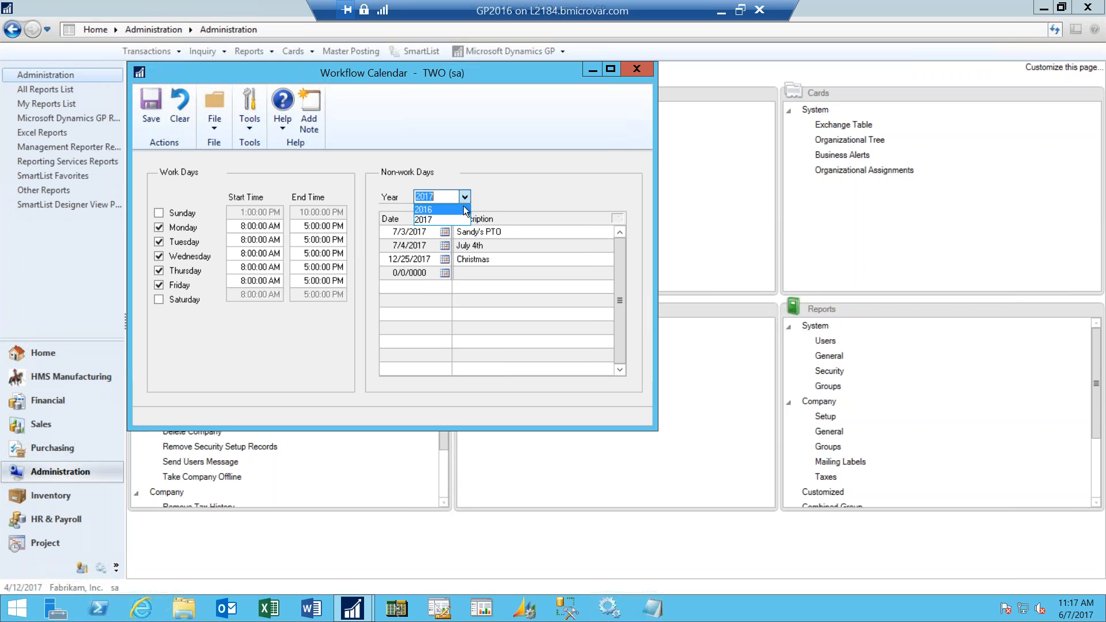
click(463, 206)
click(465, 197)
click(451, 216)
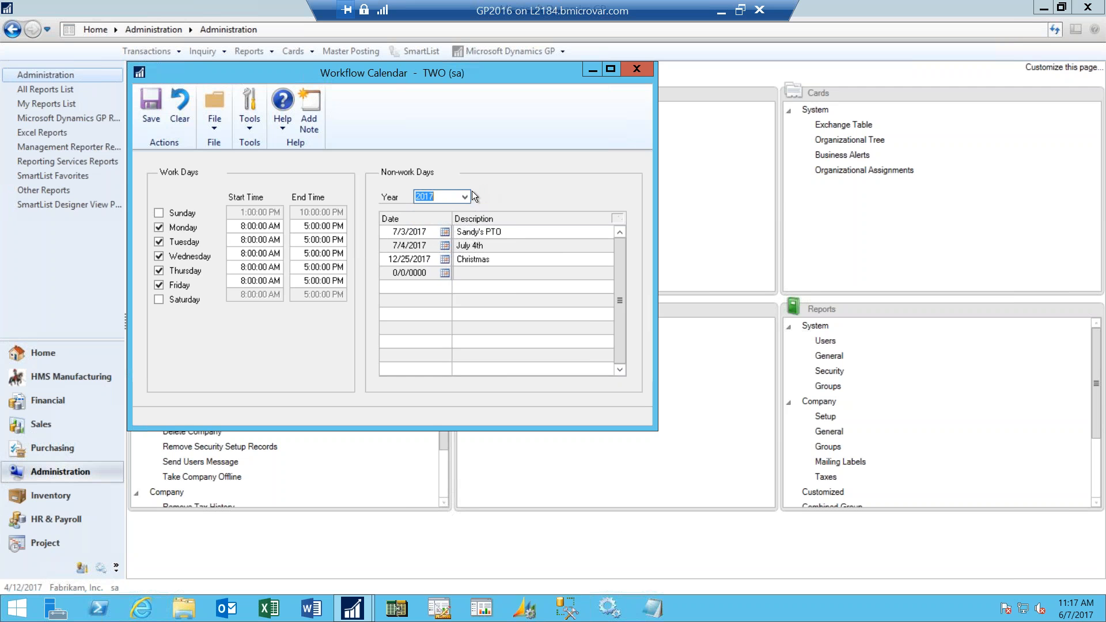
click(465, 197)
click(453, 209)
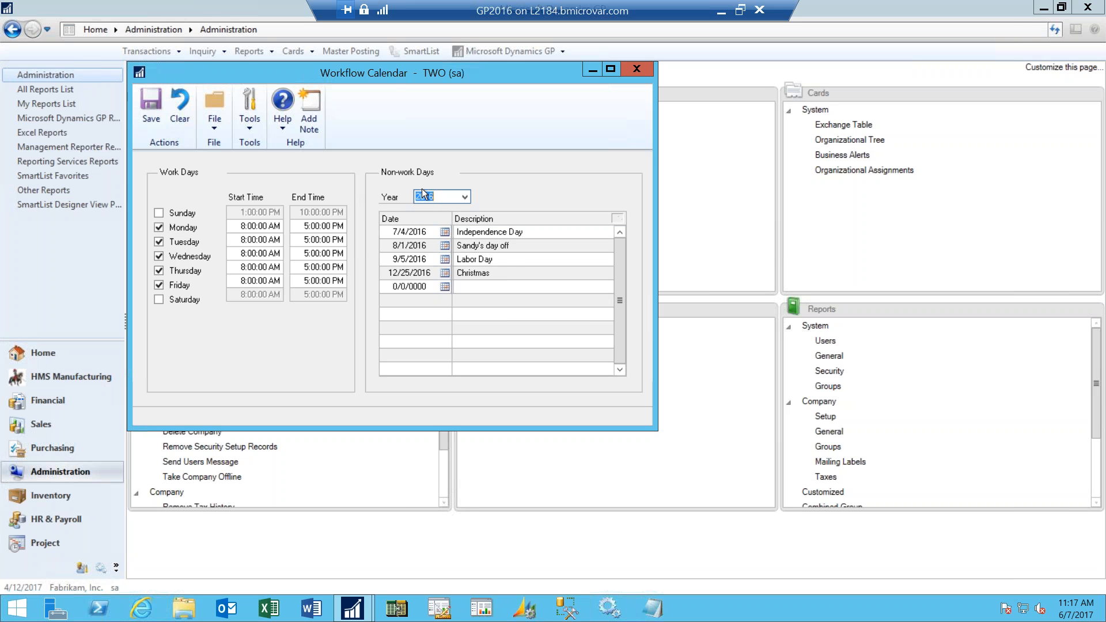
click(145, 111)
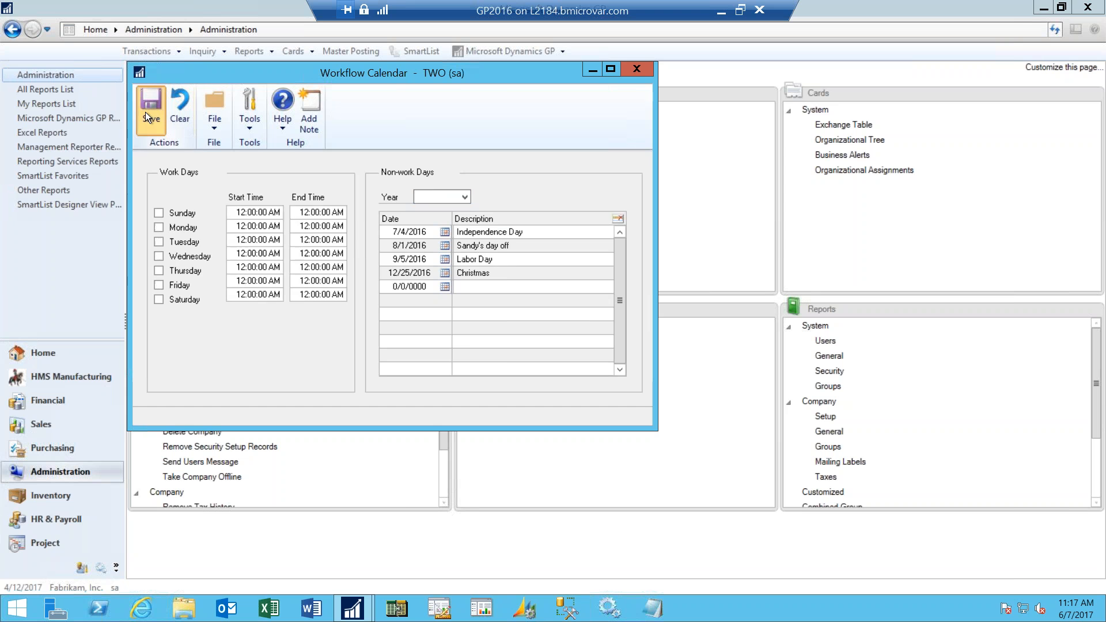
click(638, 74)
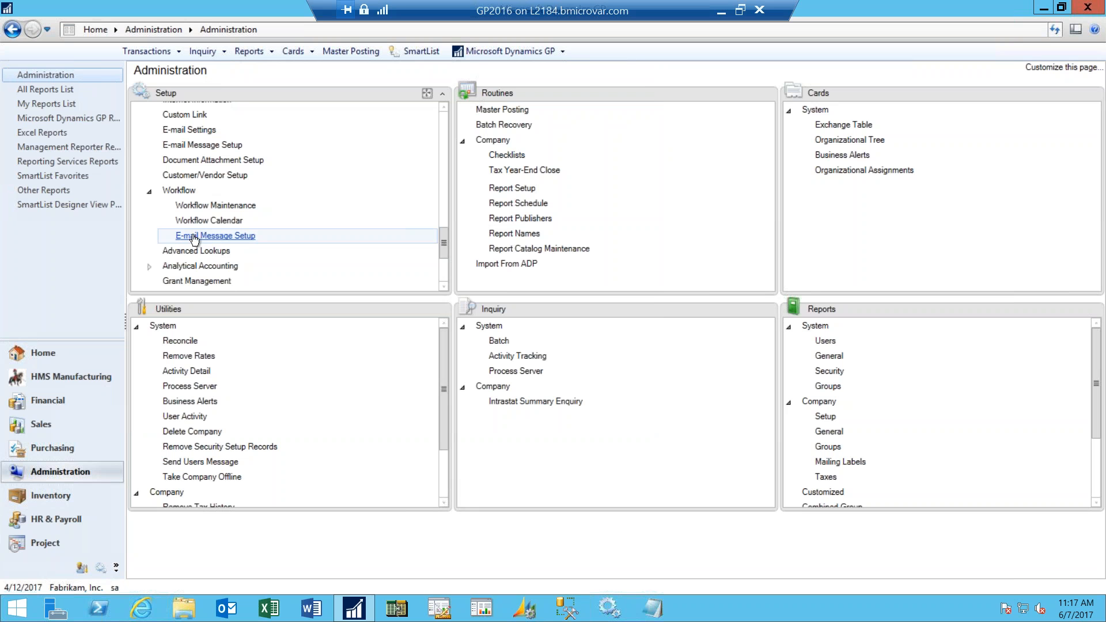
Step: Open the company workflow's E-mail Message Setup without logging on to Exchange
click(233, 236)
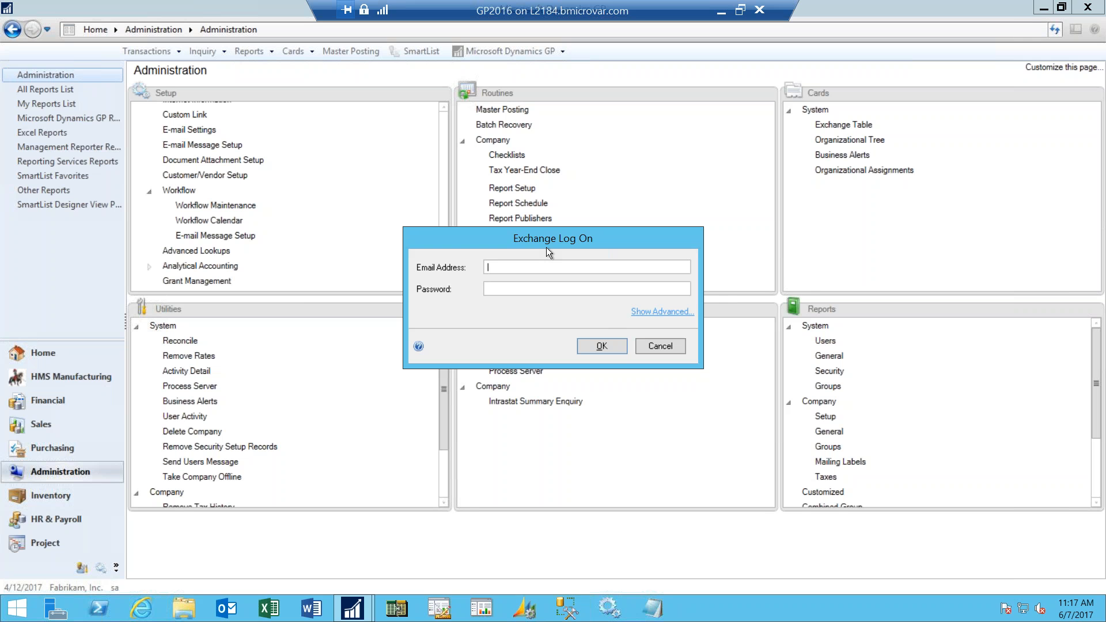
click(609, 344)
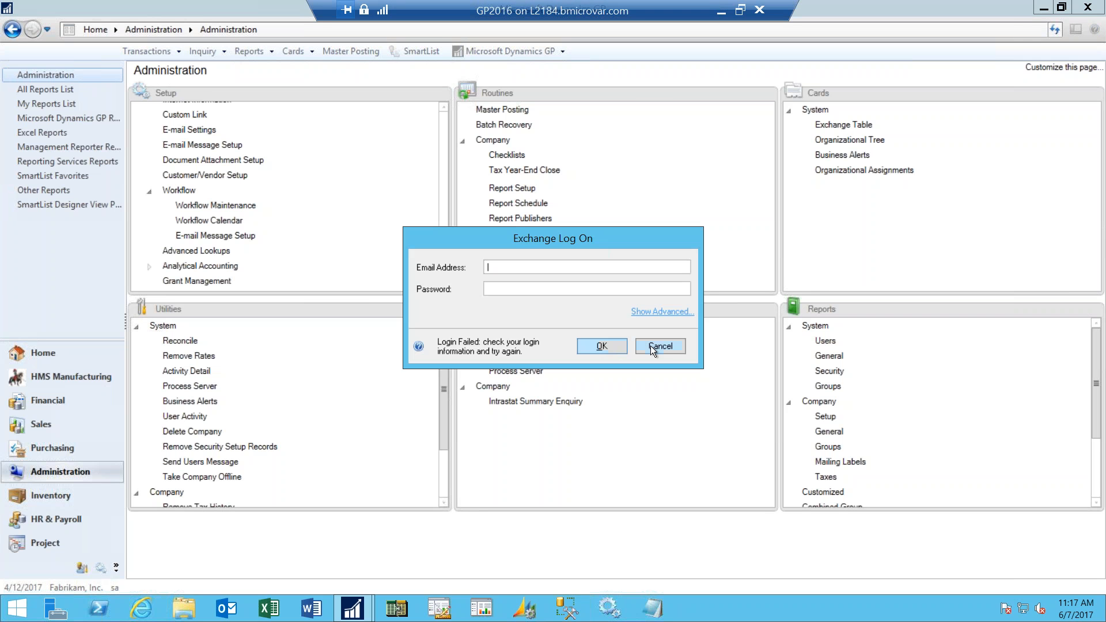
click(651, 345)
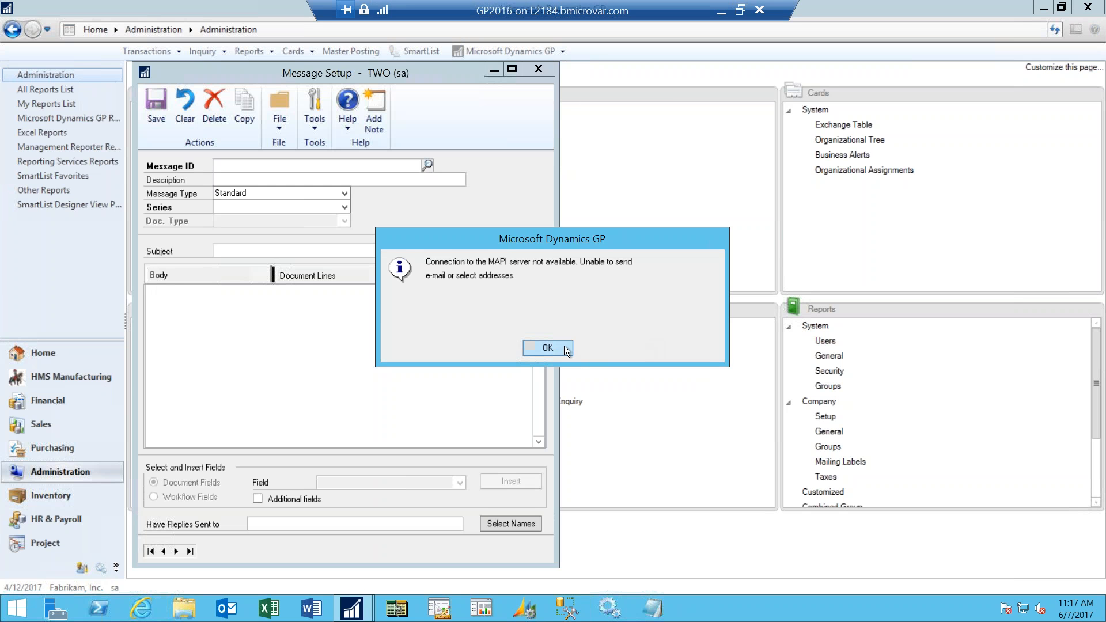
click(563, 346)
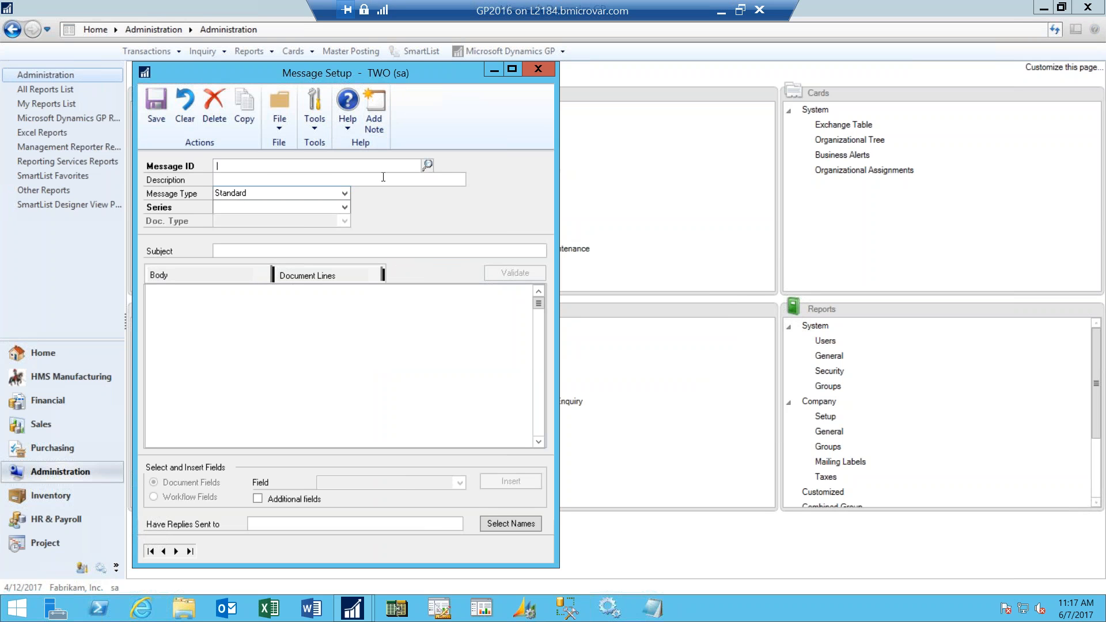
Step: Load the WF ASSIGN PO APPROVAL* message and review its body text and available document line fields
click(427, 166)
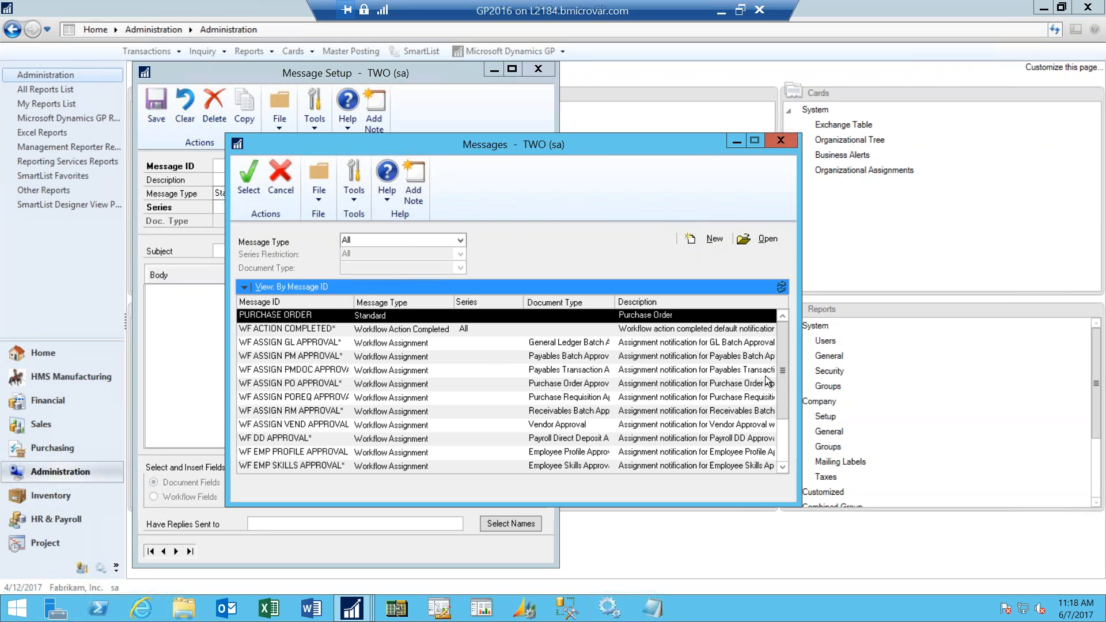
drag(784, 375, 656, 456)
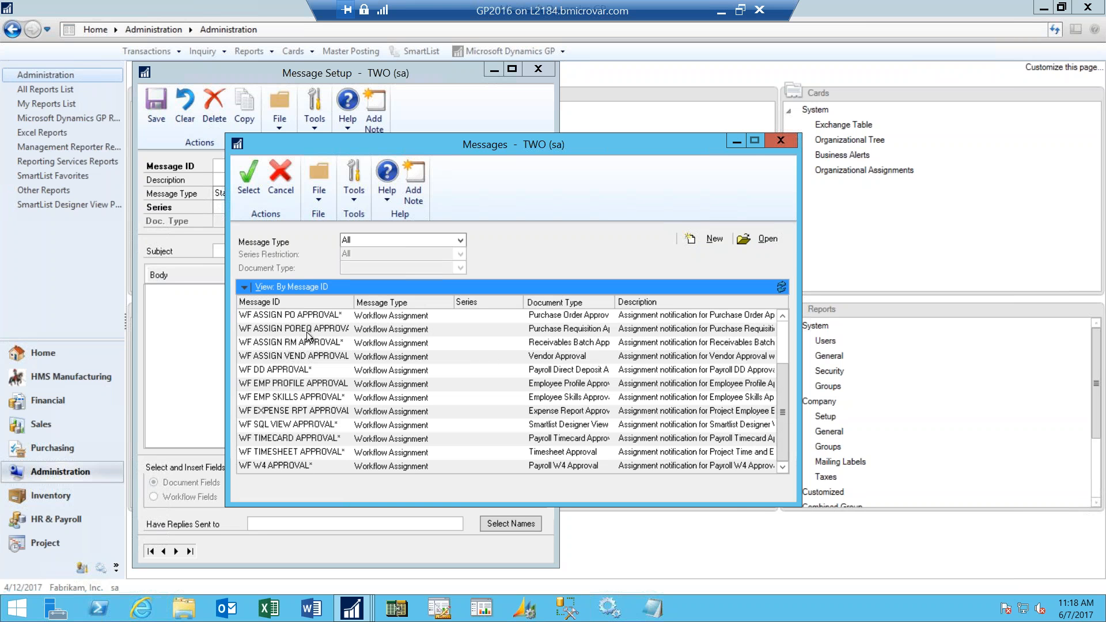
click(336, 318)
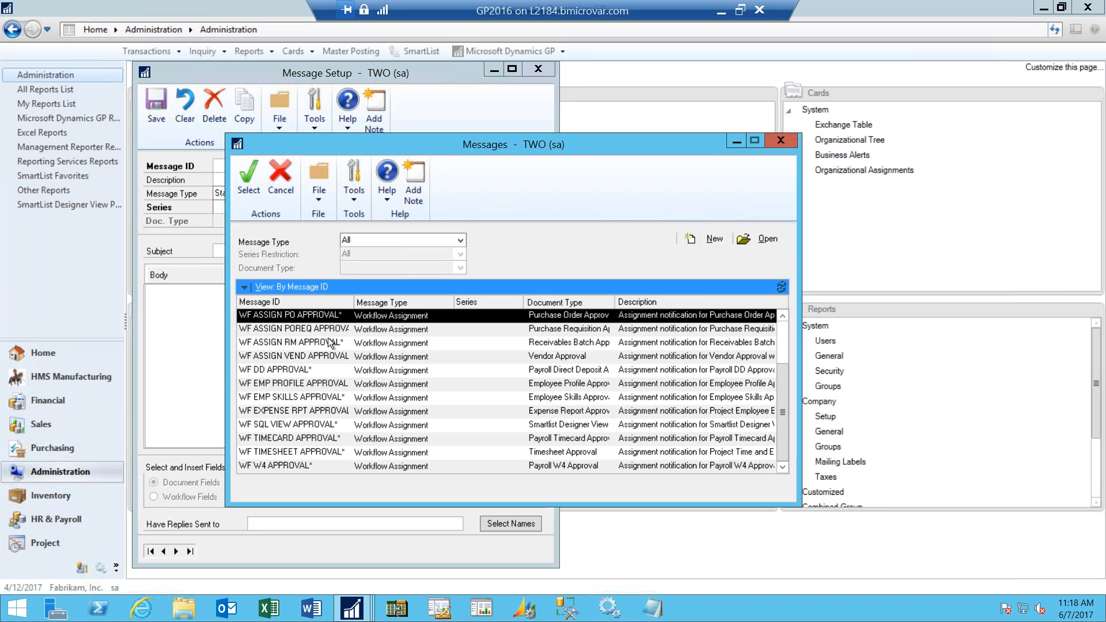
click(251, 192)
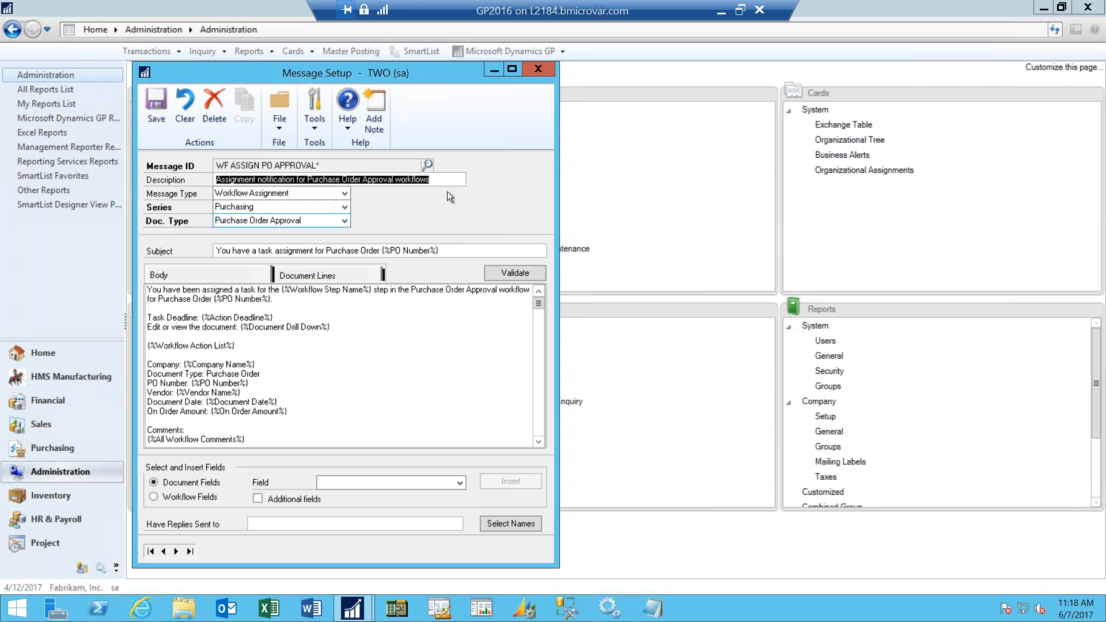
click(448, 180)
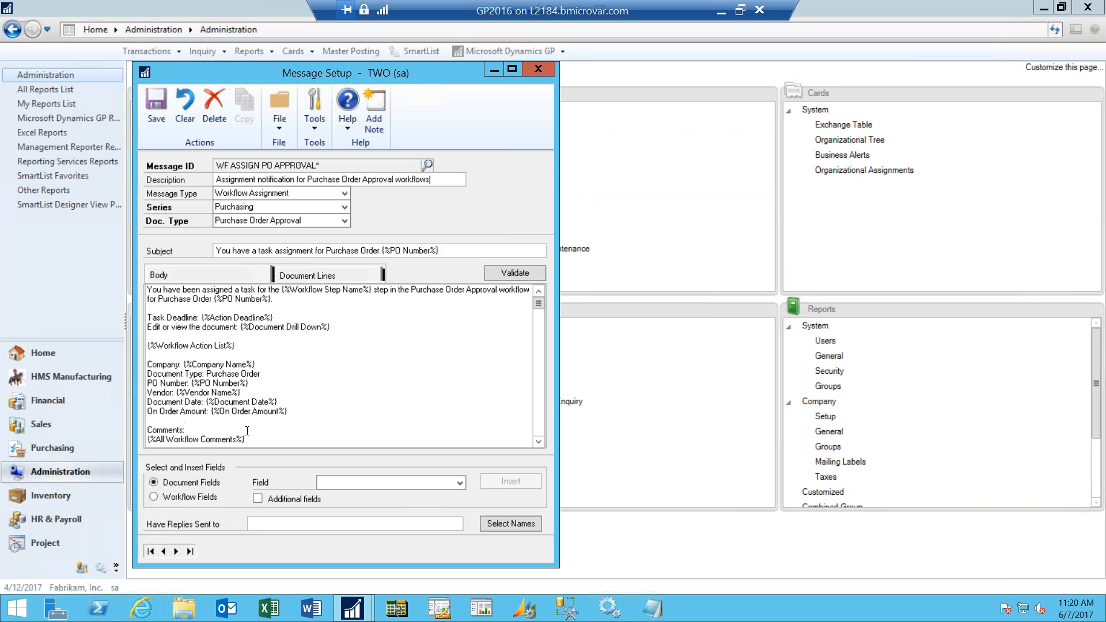
click(538, 442)
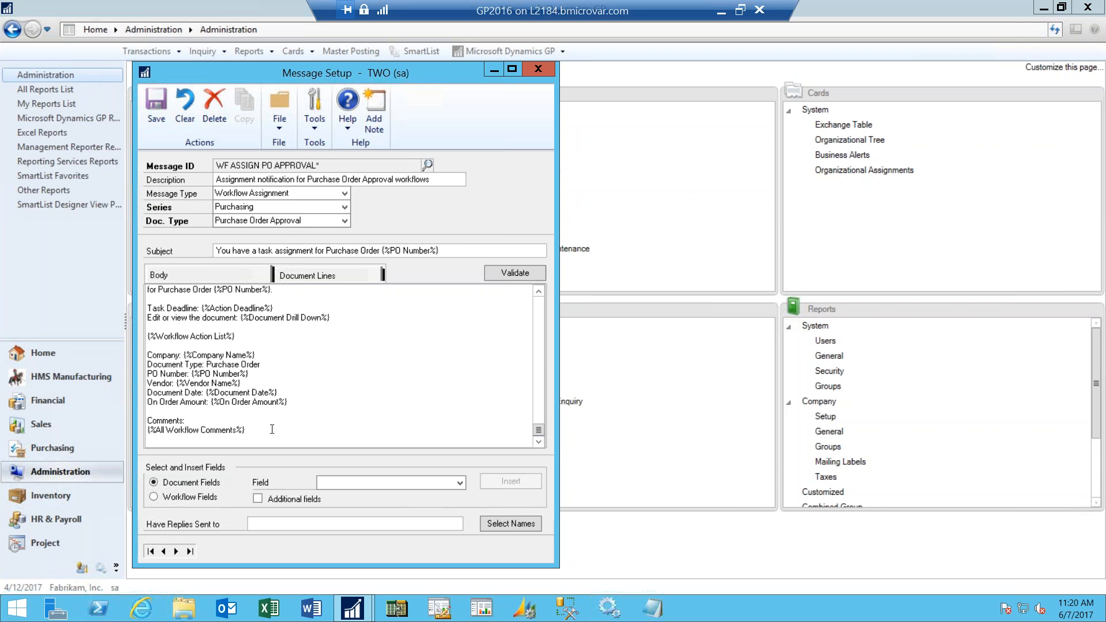
click(324, 275)
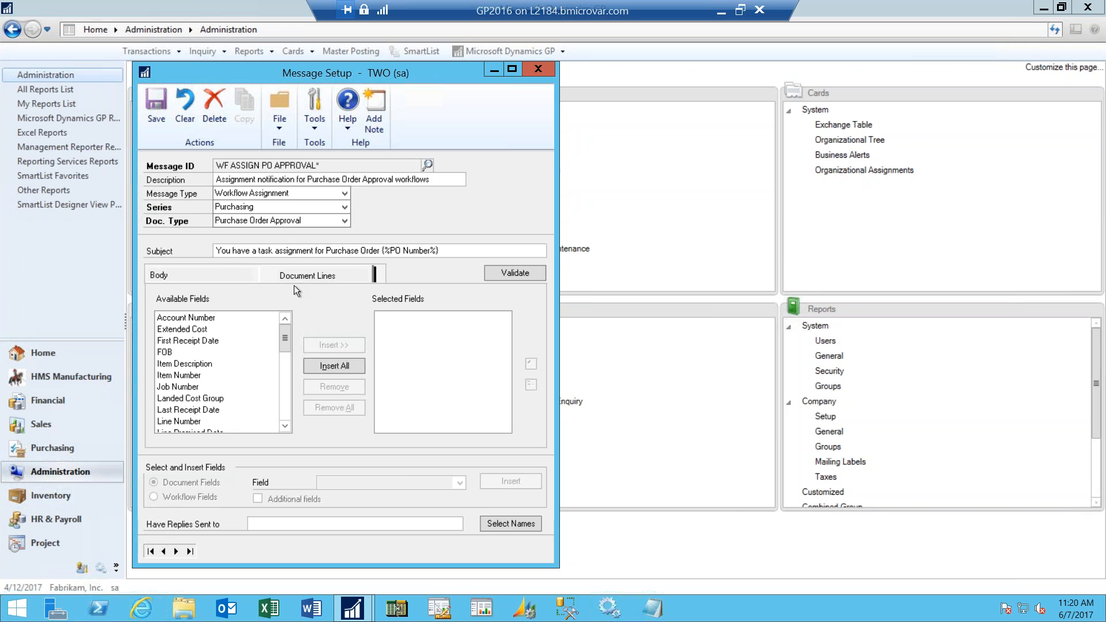
drag(285, 336, 302, 317)
Step: Load the WF ASSIGN POREQ APPROVAL* message and review its body text and selected document line fields
click(429, 164)
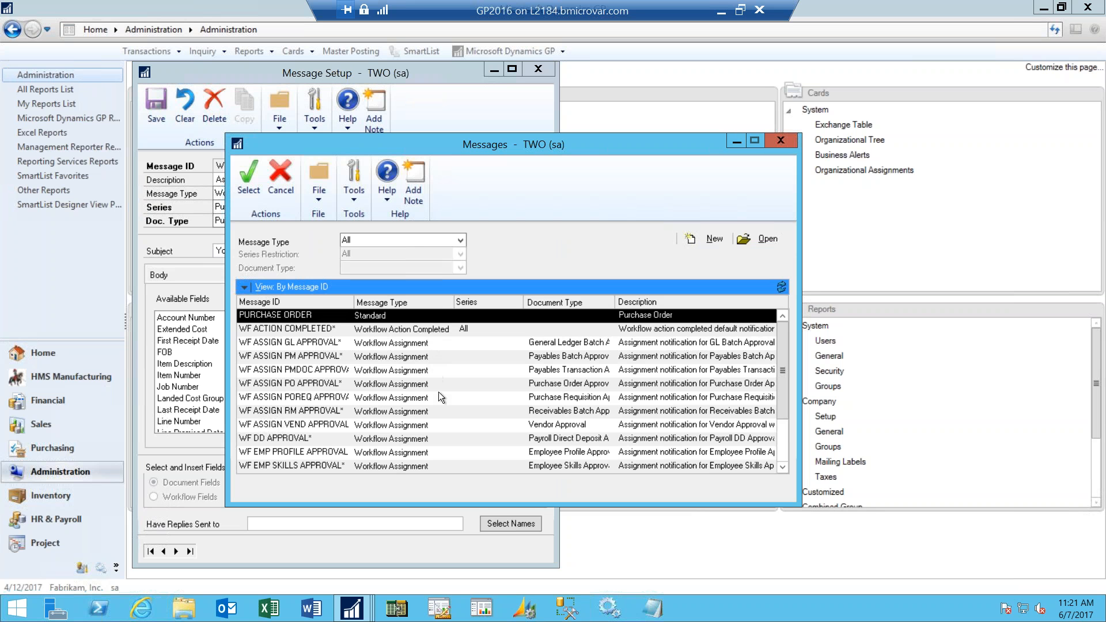
click(349, 402)
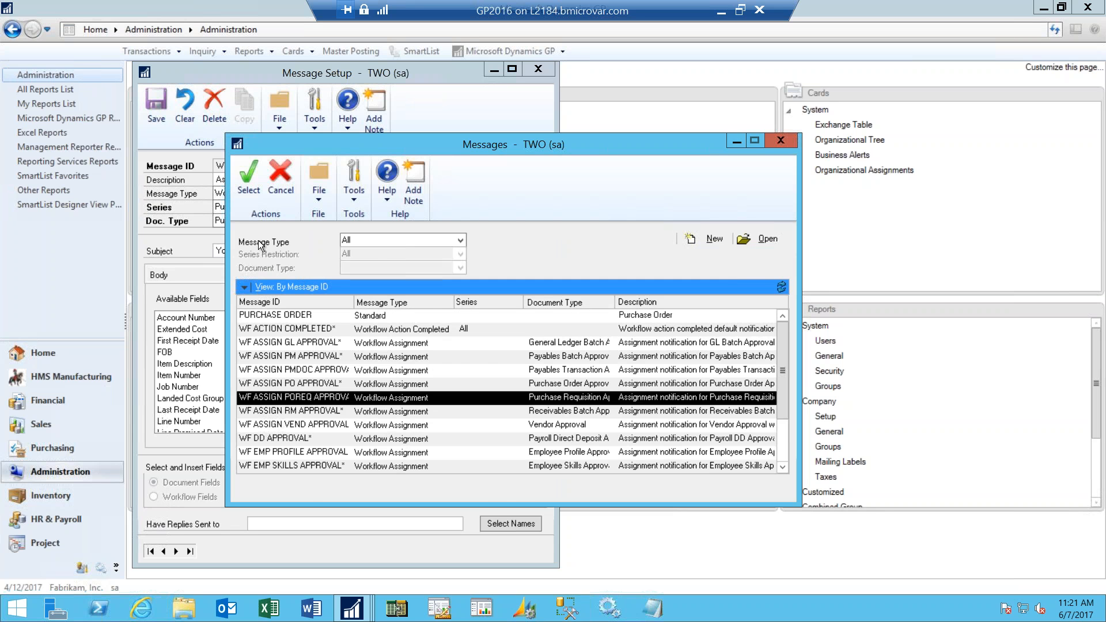
click(241, 191)
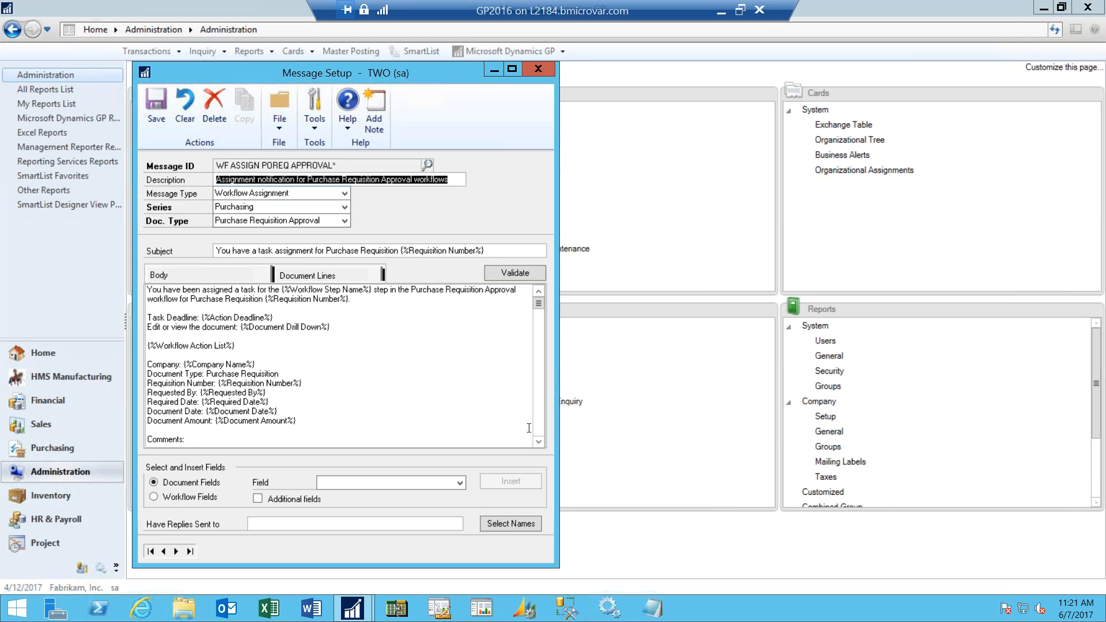
click(536, 429)
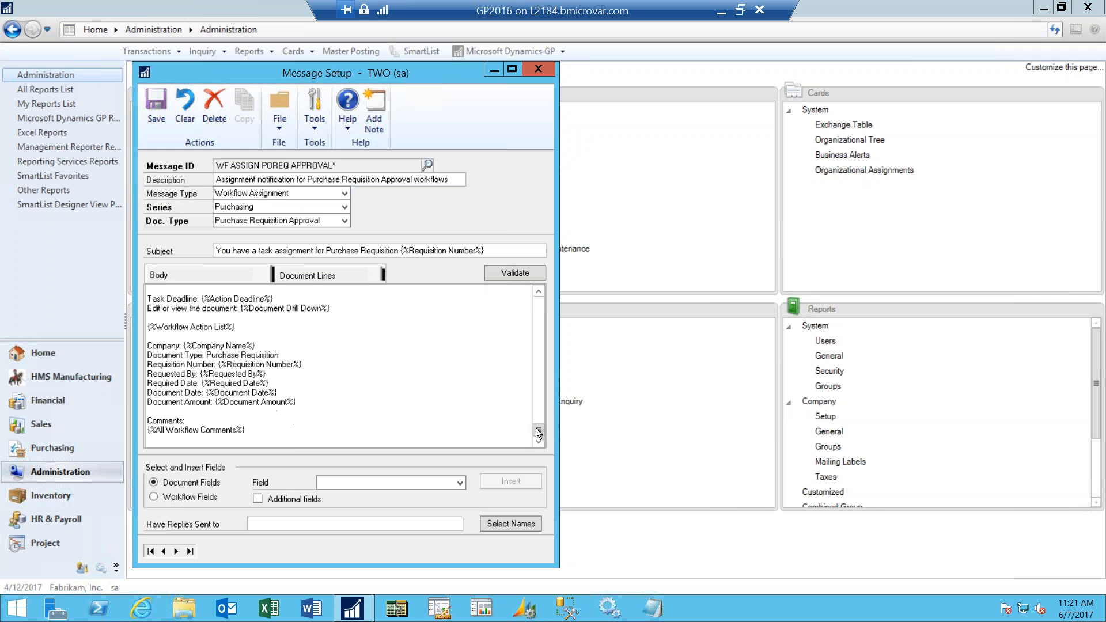
click(348, 275)
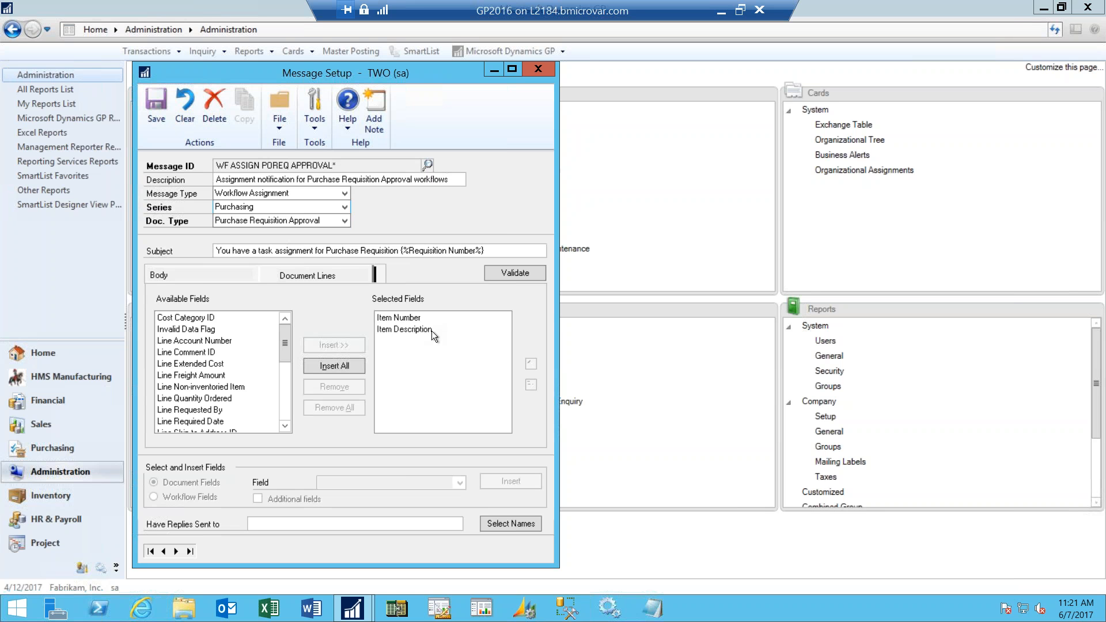
click(224, 275)
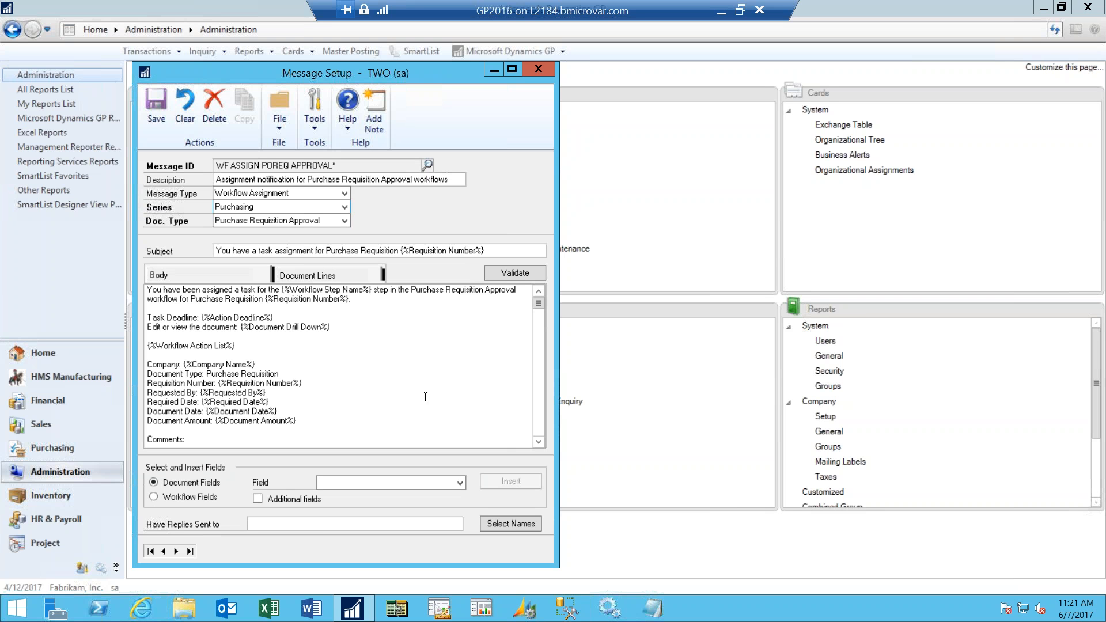
Step: Choose Comment ID from the message's insertable document fields and try to select names for receiving replies
click(460, 483)
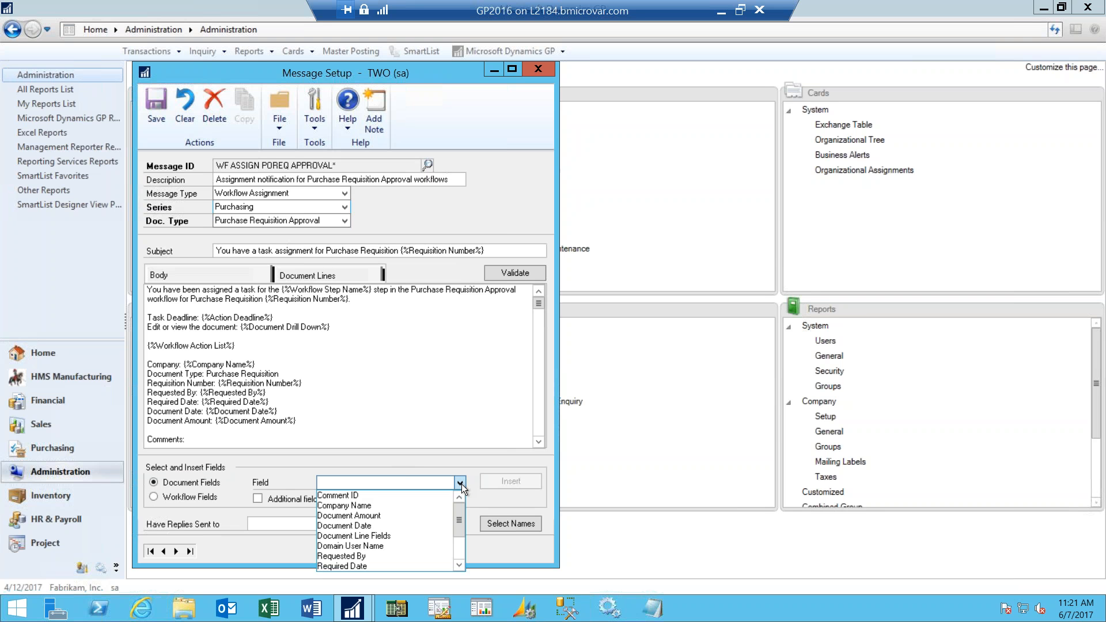
mouse_move(458, 520)
mouse_down()
mouse_move(456, 538)
mouse_move(458, 511)
mouse_up()
click(189, 492)
click(459, 482)
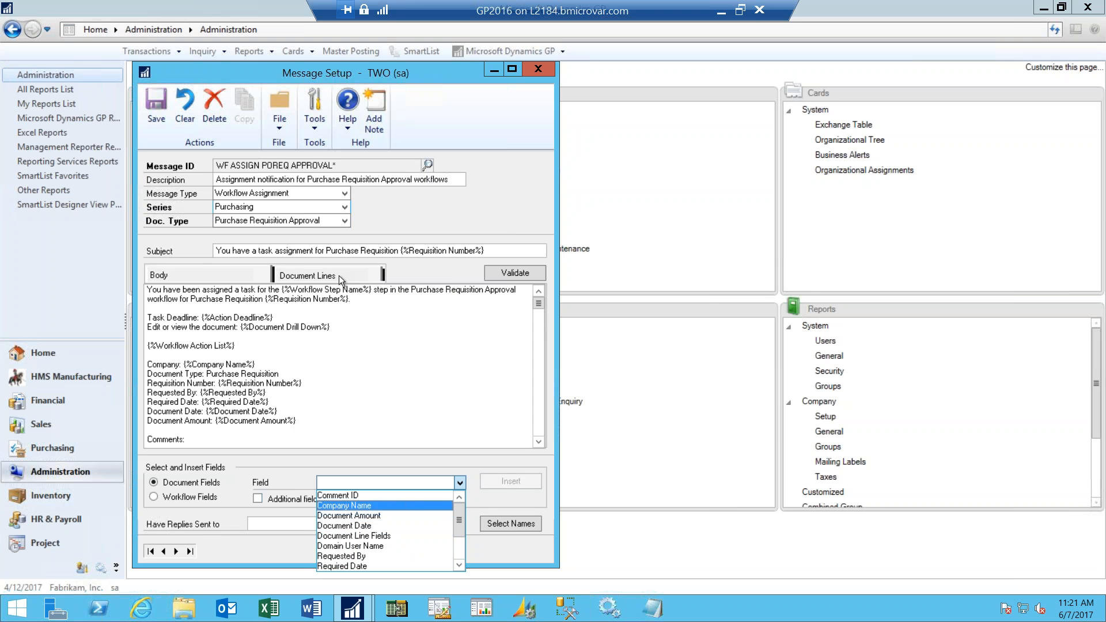
click(388, 408)
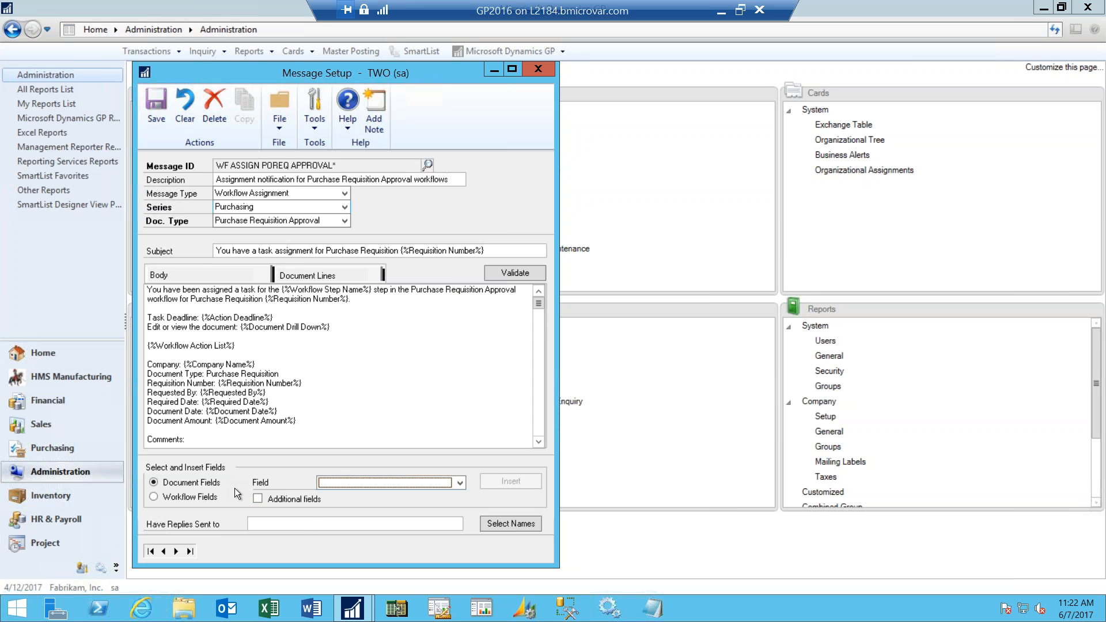
click(460, 483)
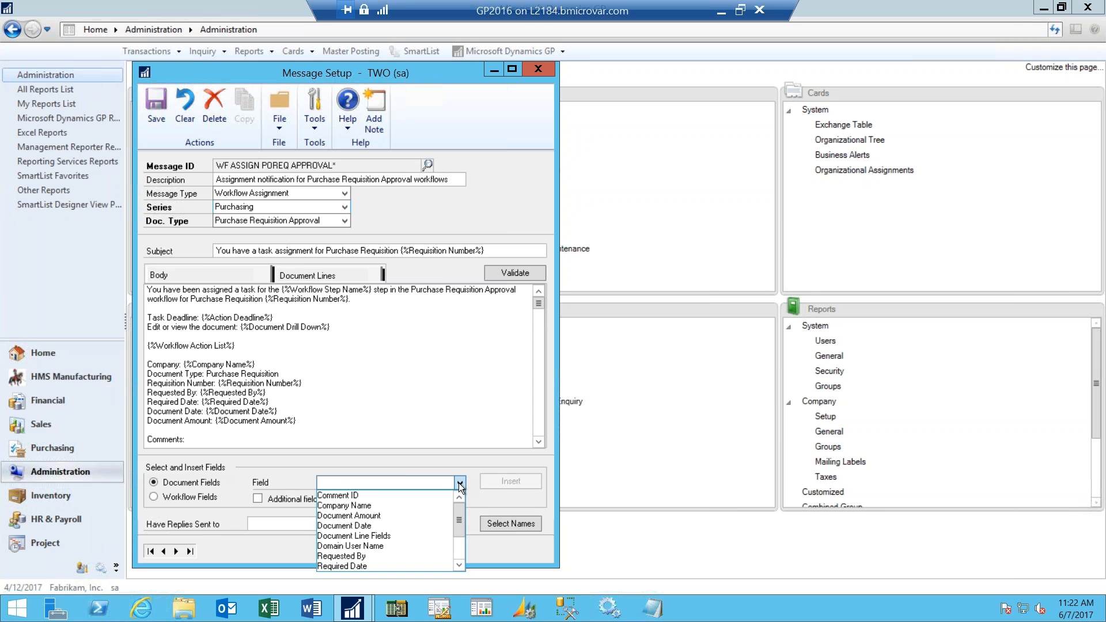
mouse_move(460, 515)
mouse_down()
mouse_move(457, 546)
mouse_move(464, 499)
mouse_up()
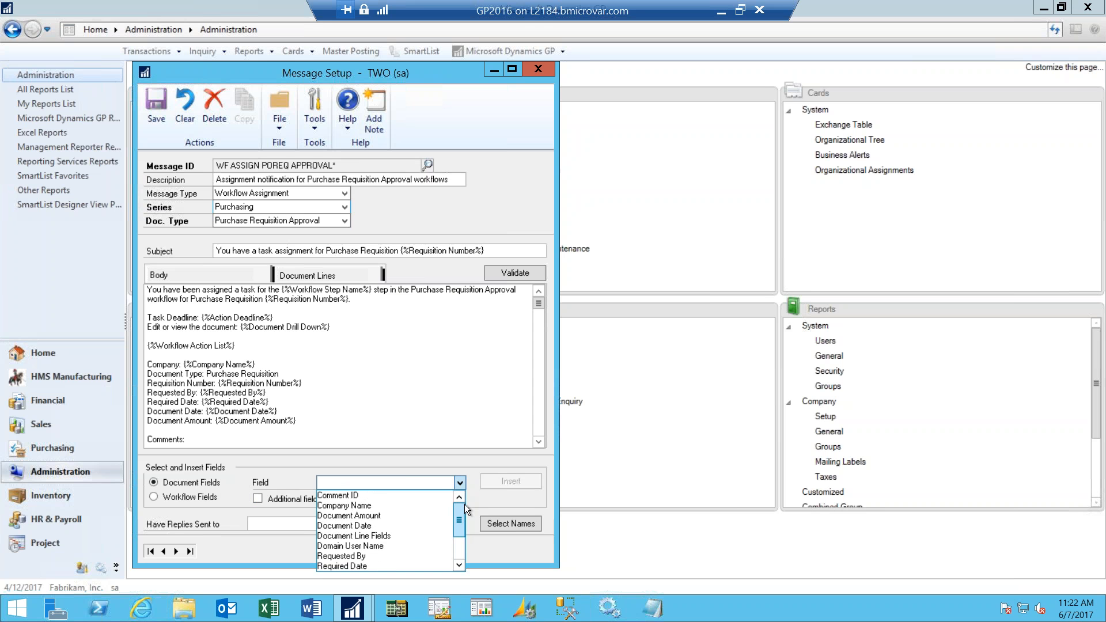
click(371, 496)
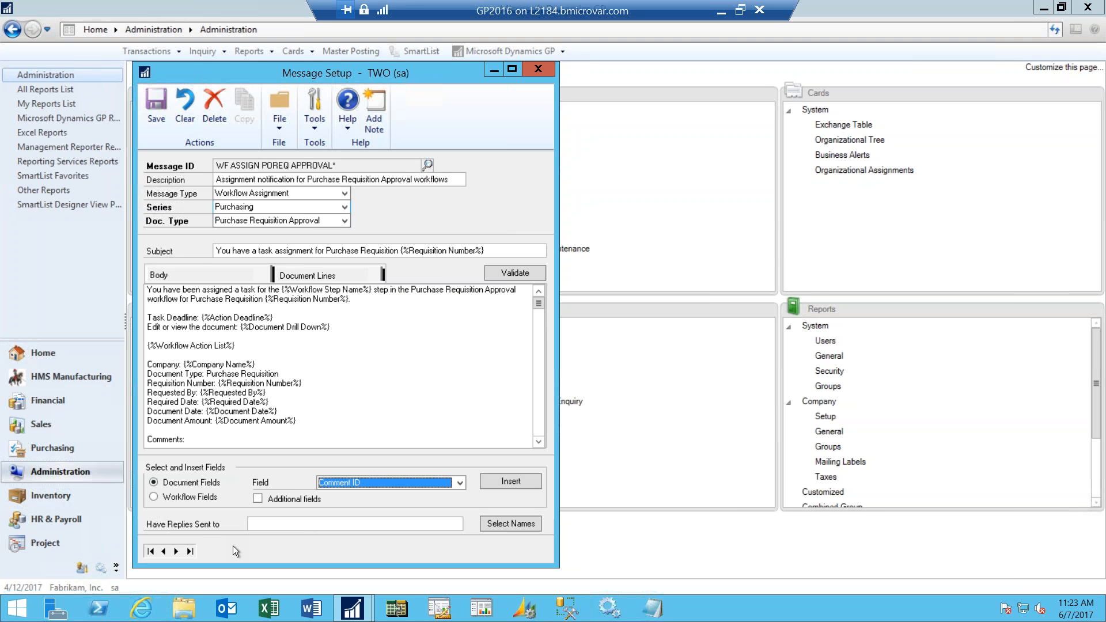
click(523, 526)
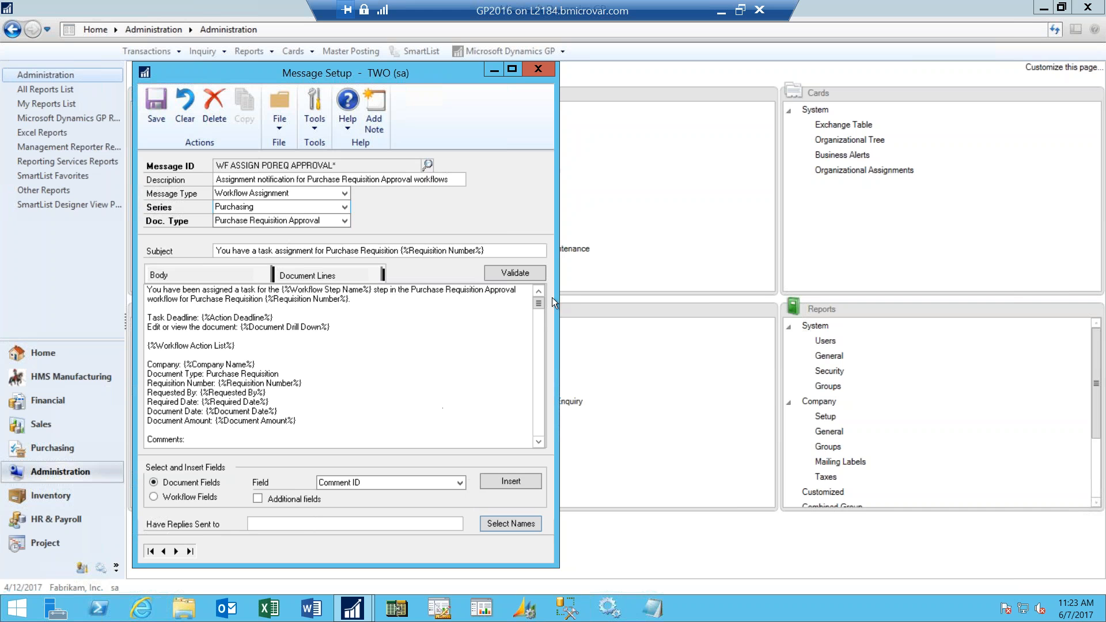
Step: Validate the WF ASSIGN POREQ APPROVAL* message's fields, then close the message setup and save its changes
click(523, 274)
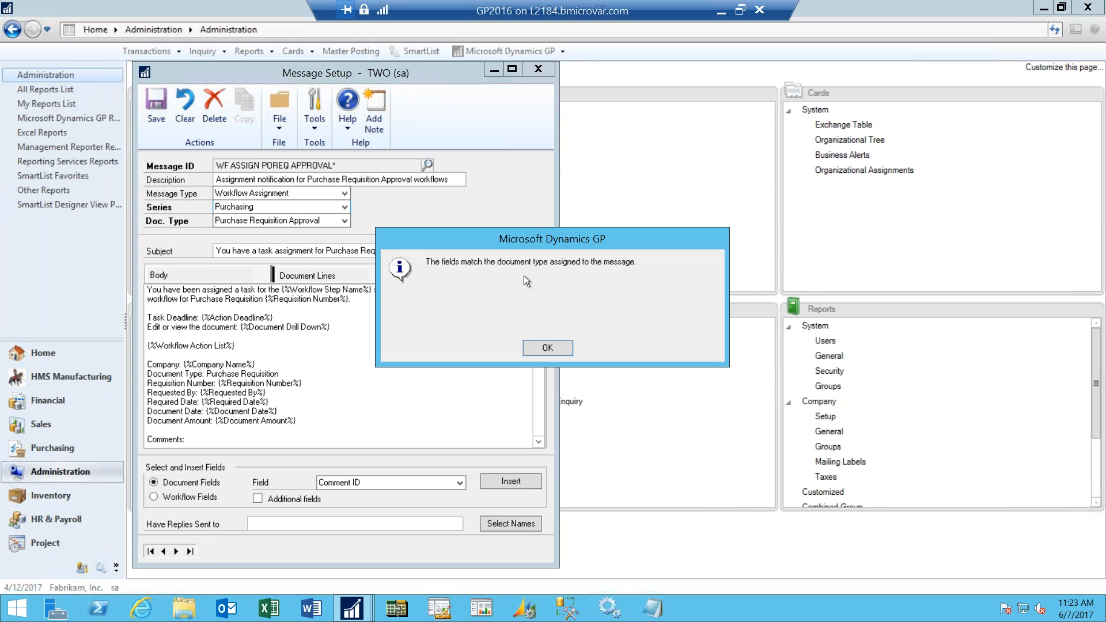
click(547, 348)
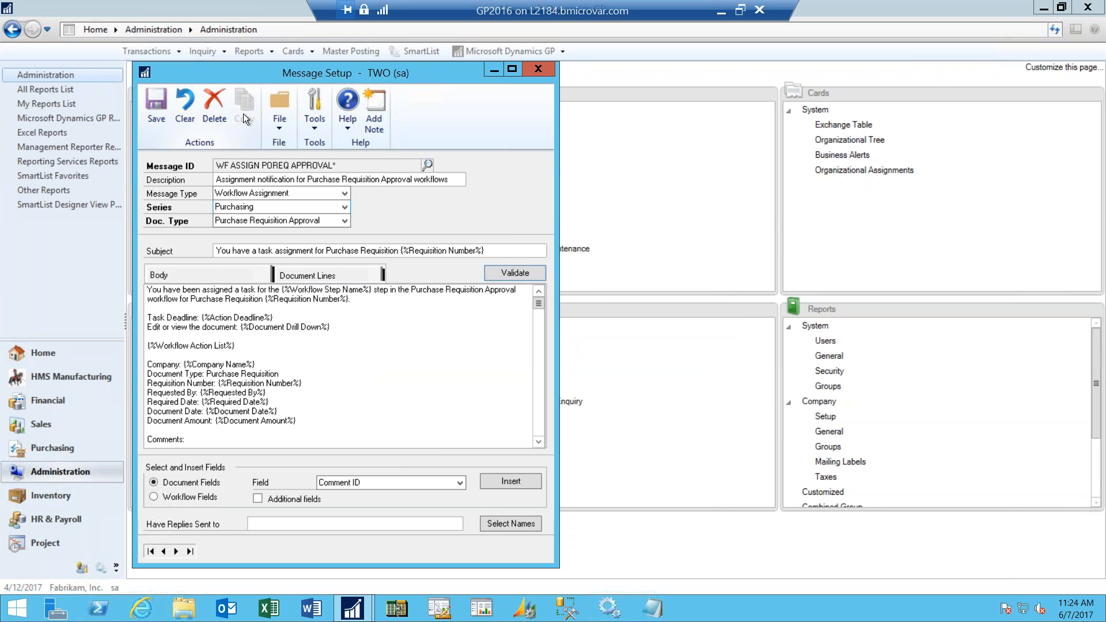
click(538, 70)
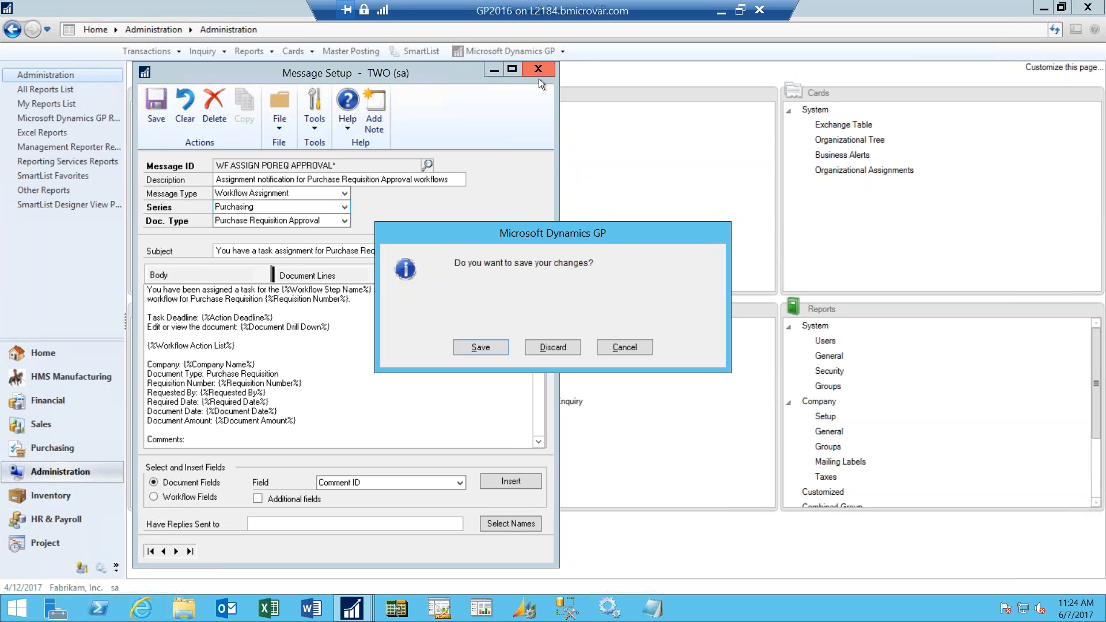
click(498, 347)
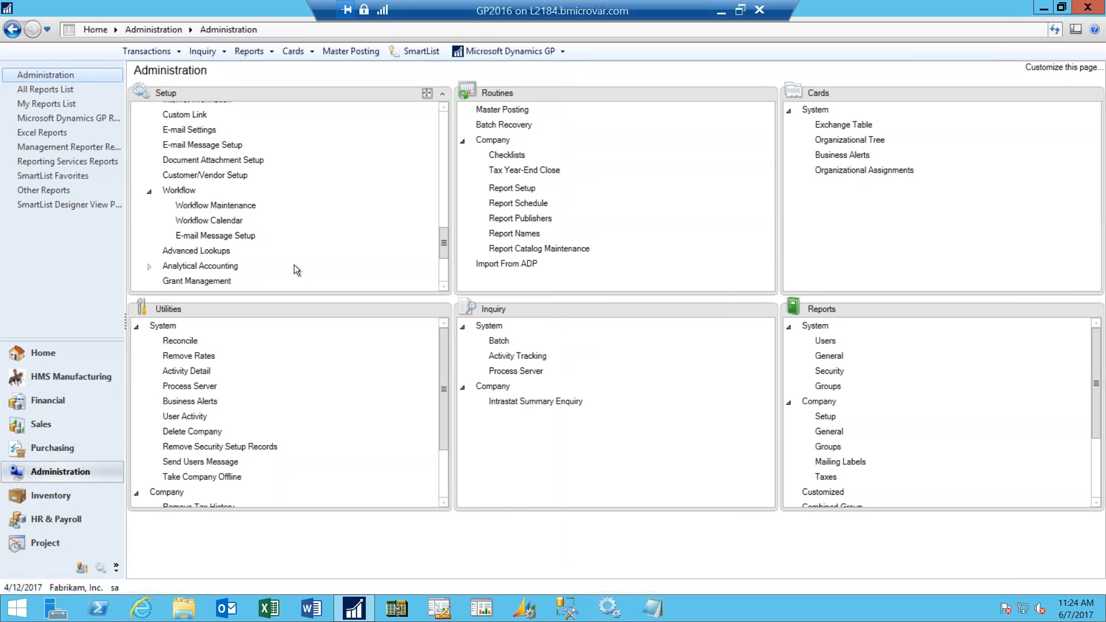
Step: Open the company's Workflow Maintenance and review the workflow types for the Financial and Sales series
click(245, 211)
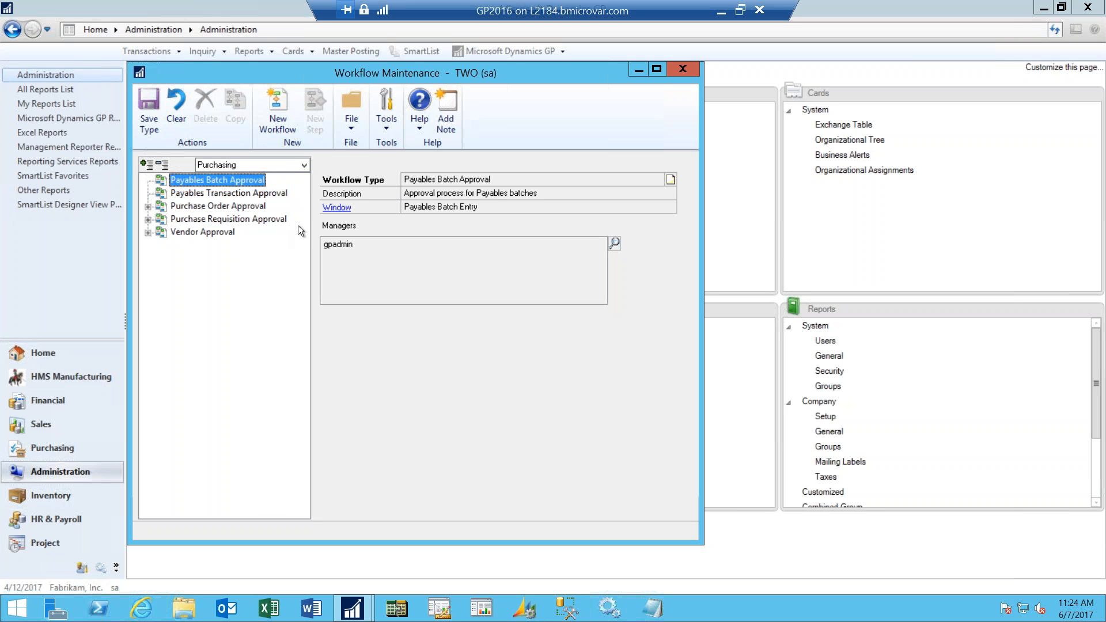
click(304, 165)
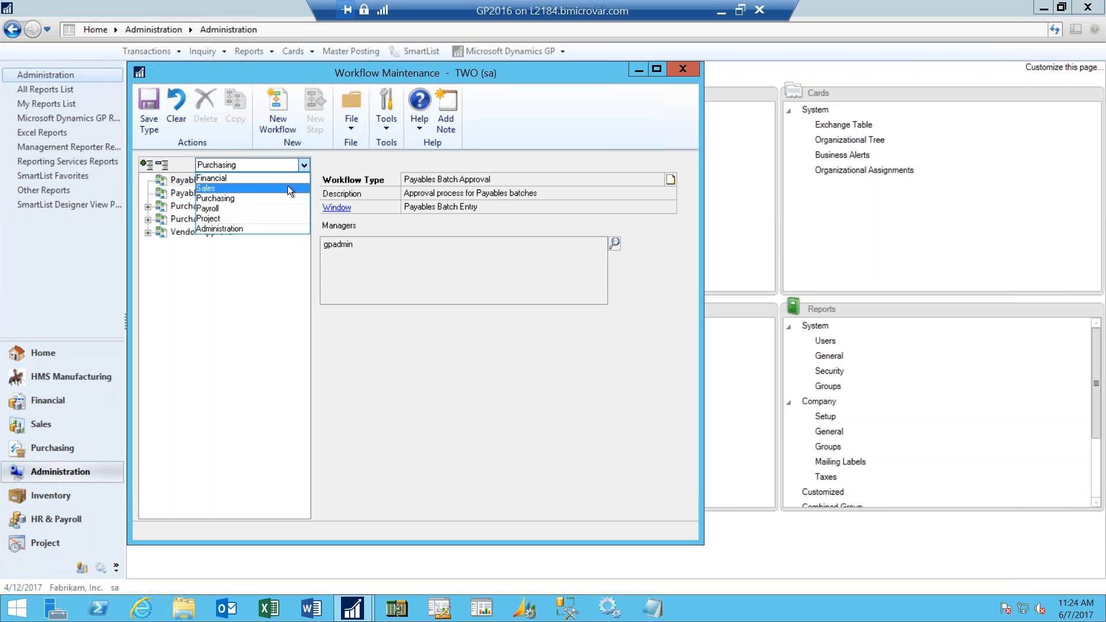
click(287, 180)
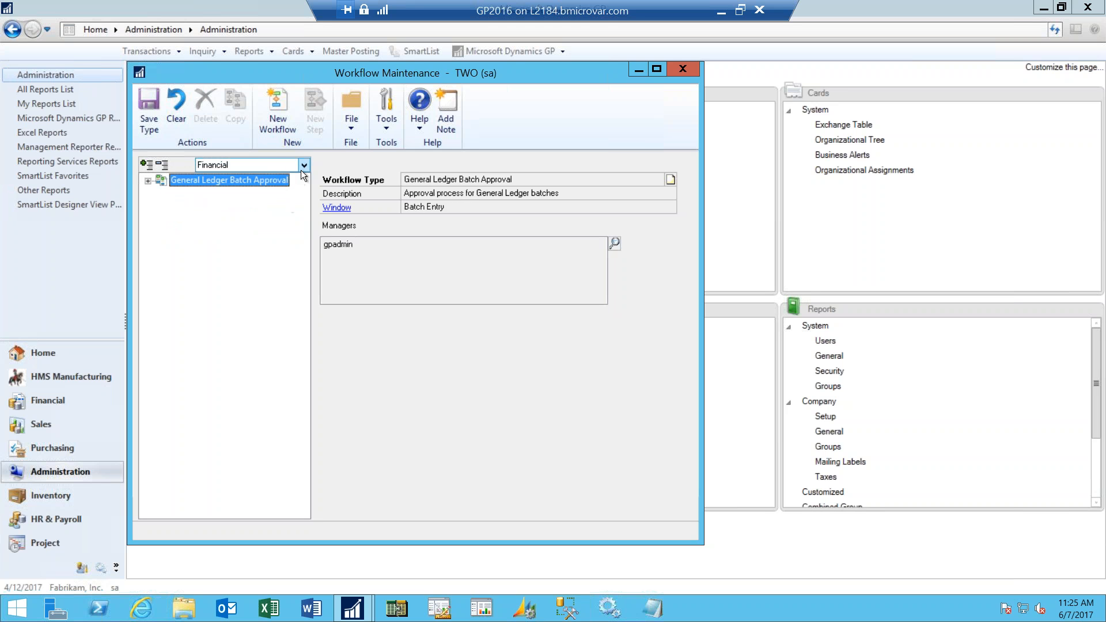
click(303, 165)
click(246, 190)
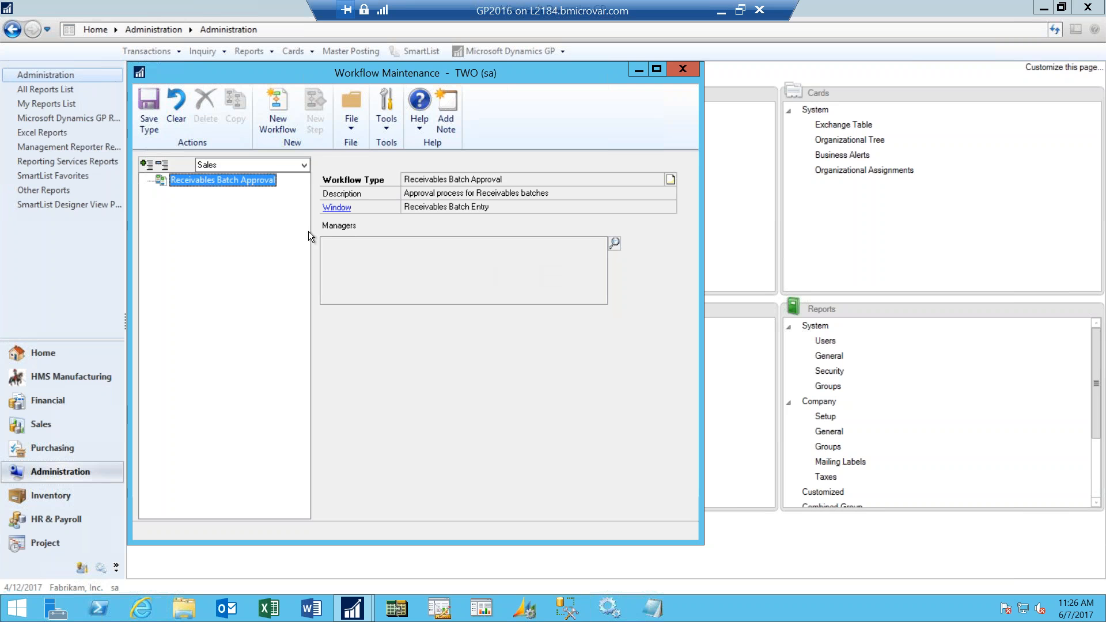
Step: Open the manager selection for Receivables Batch Approval, look up a user by partial name and clear the entry
click(615, 243)
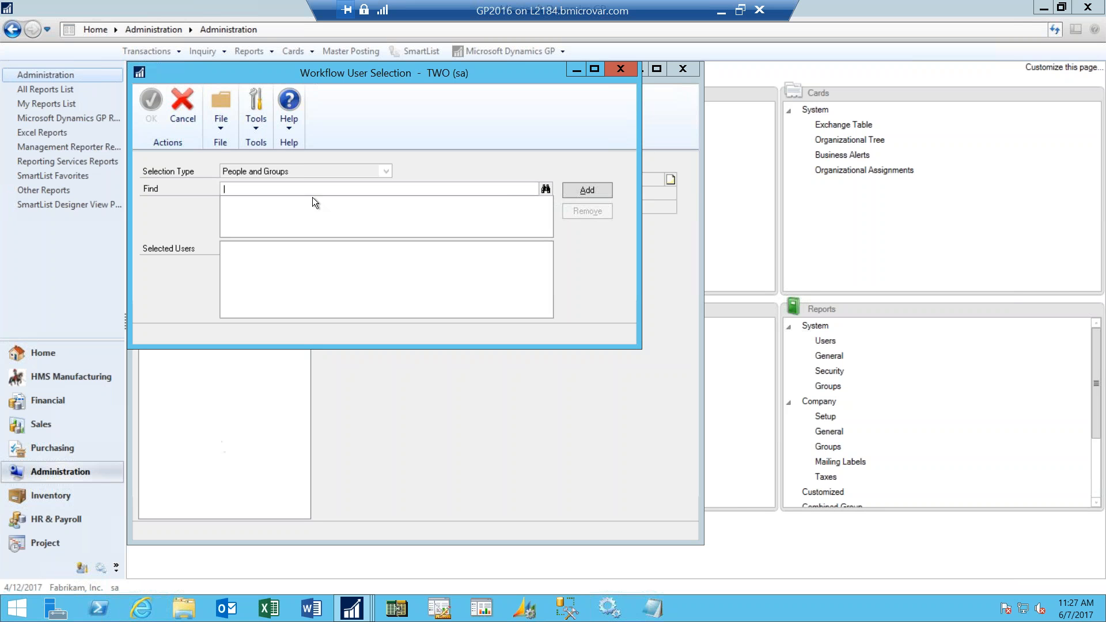
text(sa)
key(Tab)
double_click(378, 189)
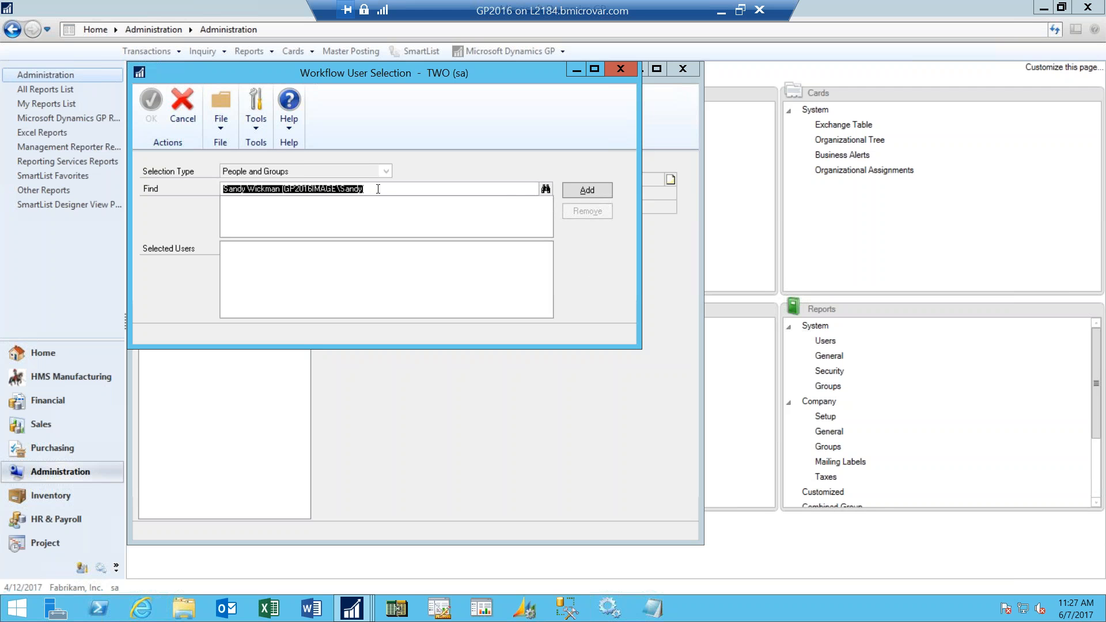
key(BackSpace)
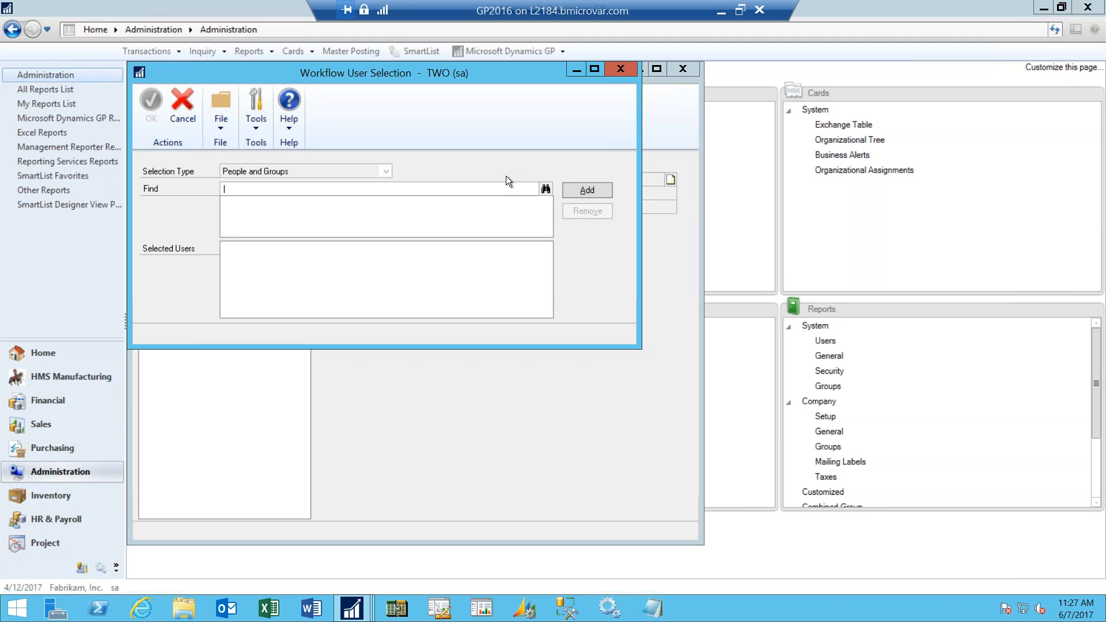
Step: Look up gpadmin among people and groups, and close the user selection without adding a manager
text(gpadmin)
key(BackSpace)
key(BackSpace)
key(BackSpace)
text(min)
key(Tab)
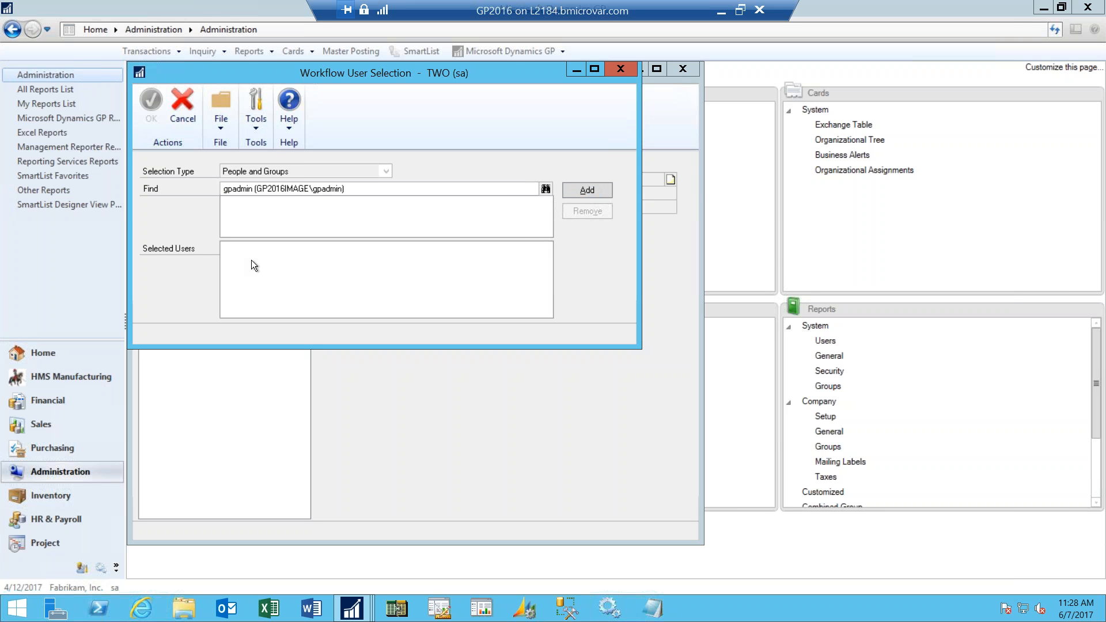
click(621, 70)
Step: Switch Workflow Maintenance to the Purchasing series
click(295, 170)
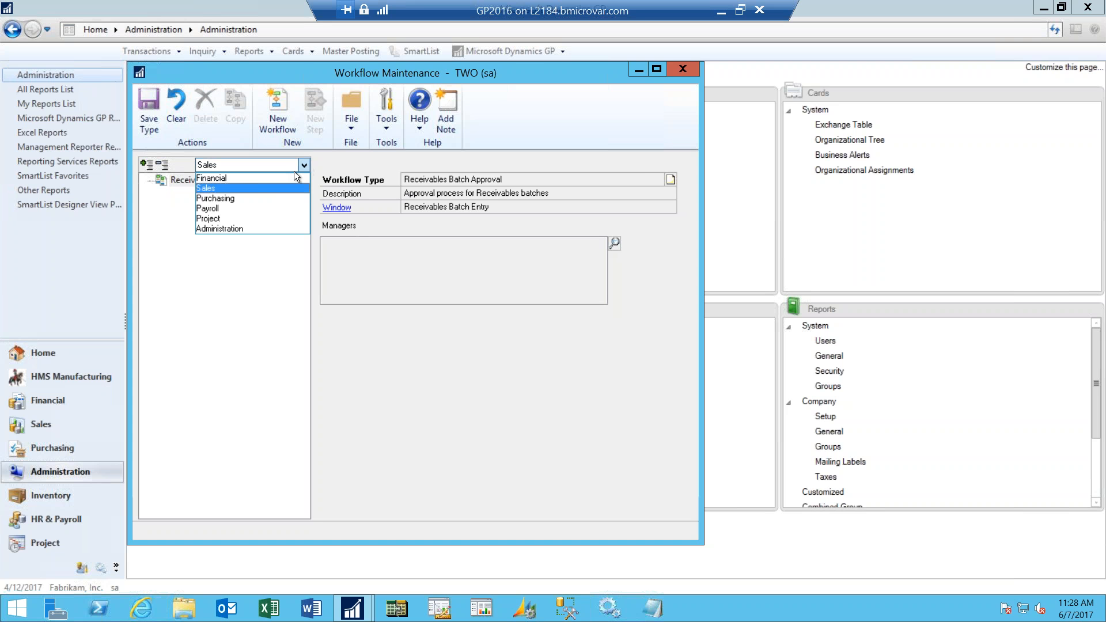
click(255, 198)
click(560, 350)
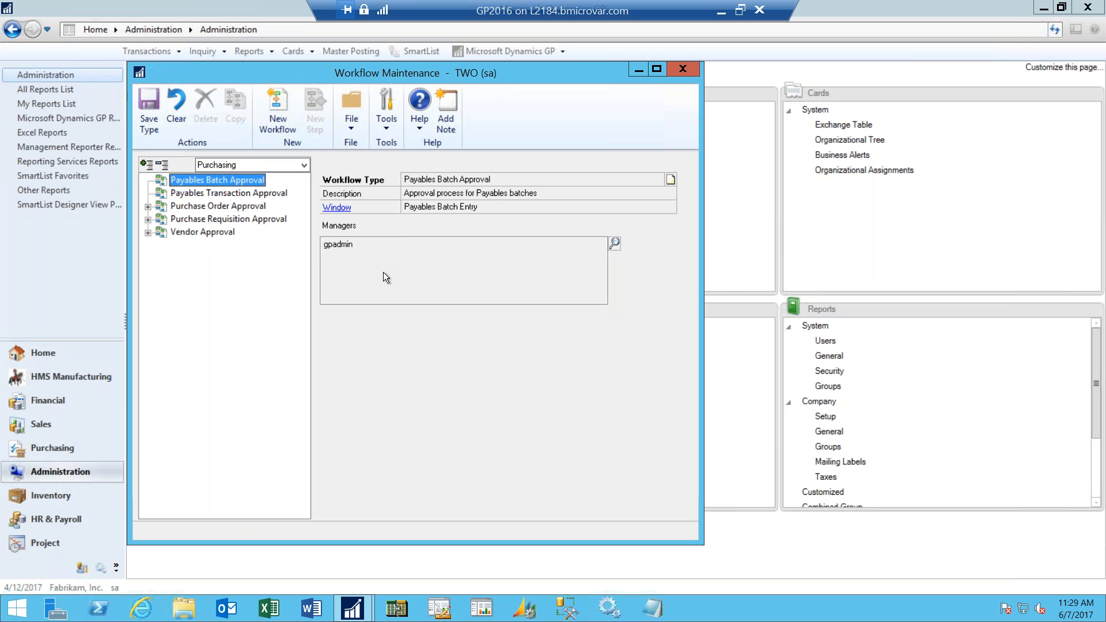
Step: Create a Payables Batch Approval workflow with "All Batches over 100" as name and description, and try to make it active
click(278, 111)
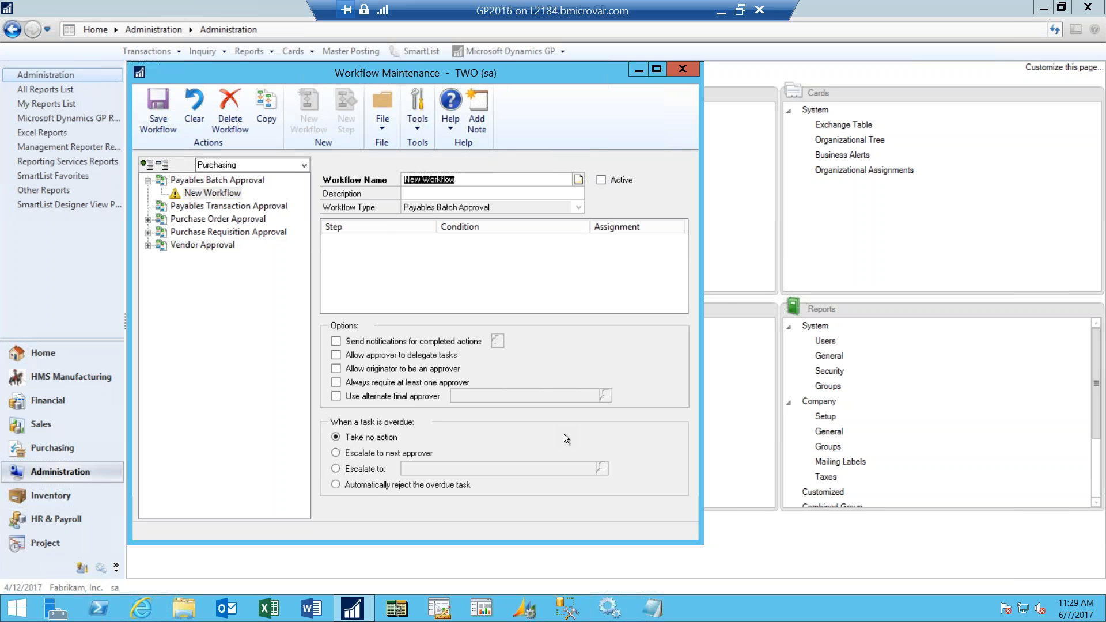
text(All Batches over 100)
key(Tab)
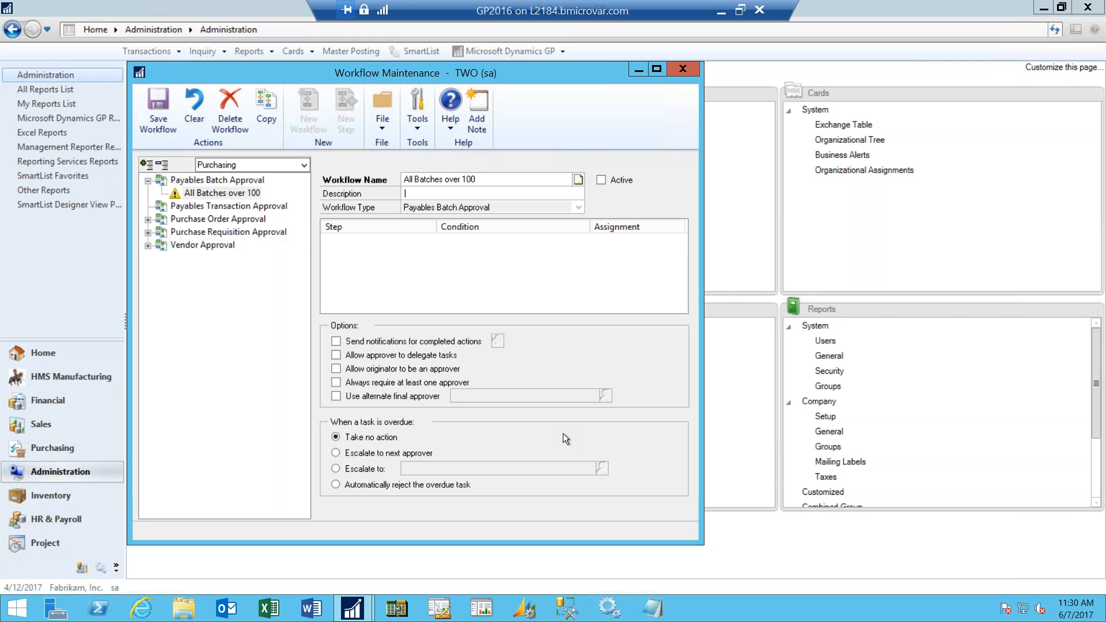
text(All Batches over 100)
key(Tab)
click(601, 180)
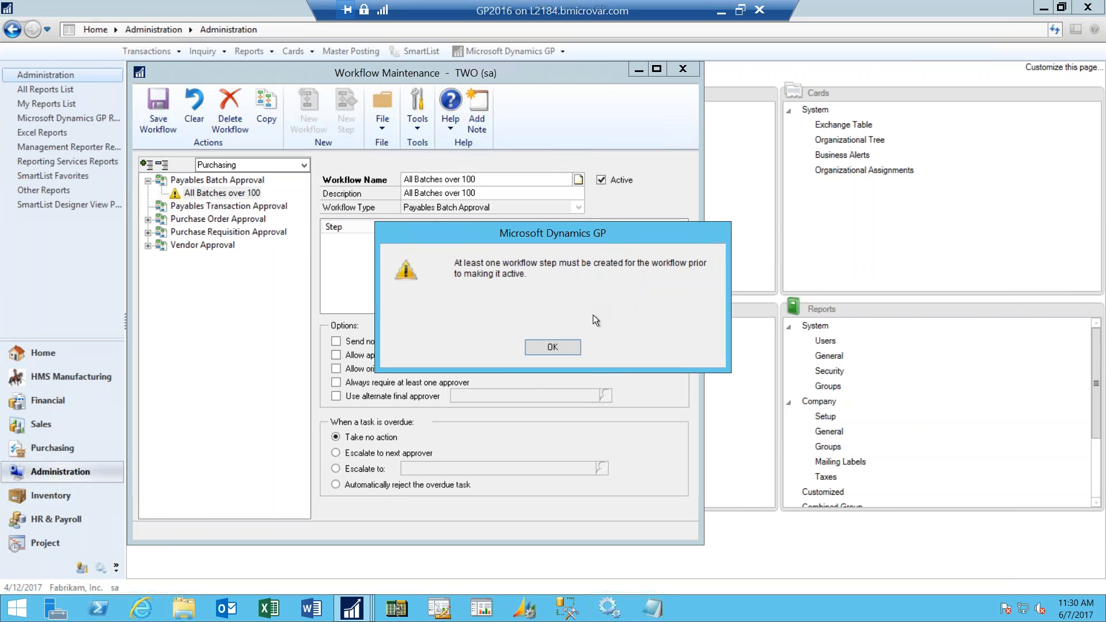
click(568, 346)
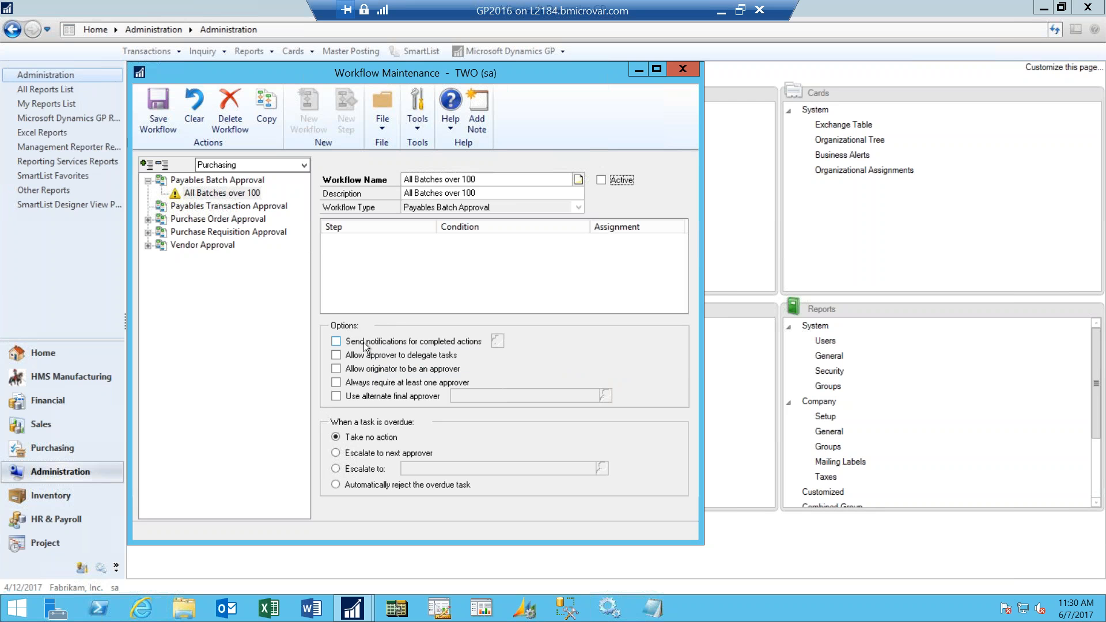
Step: Enable completed-action notifications to the originator on Approve, allow the originator to be an approver, and save the workflow
click(334, 342)
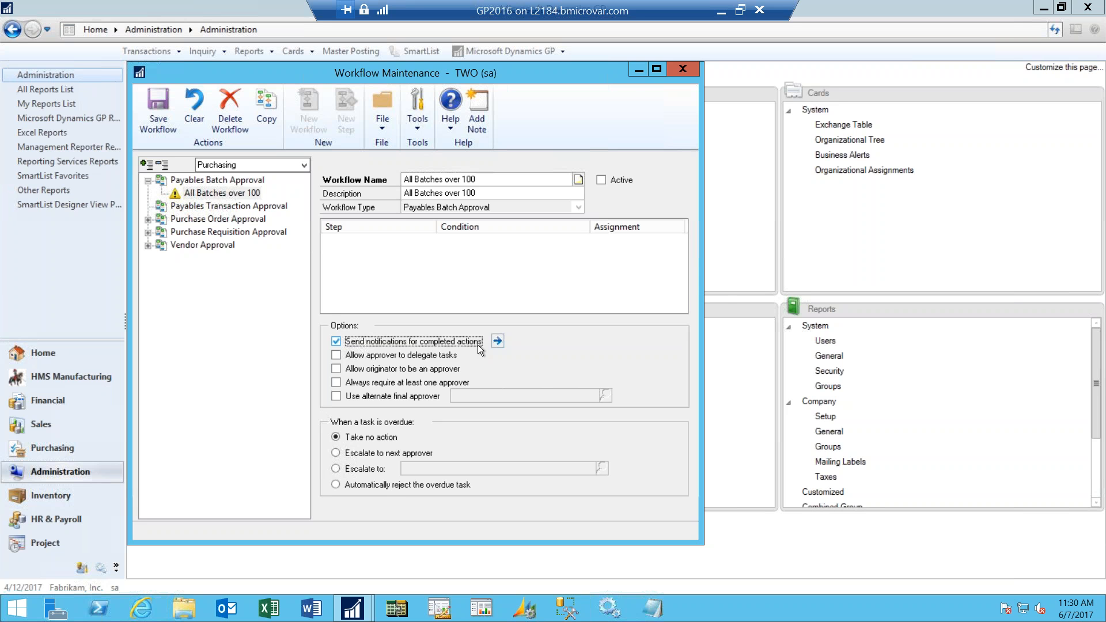
click(498, 341)
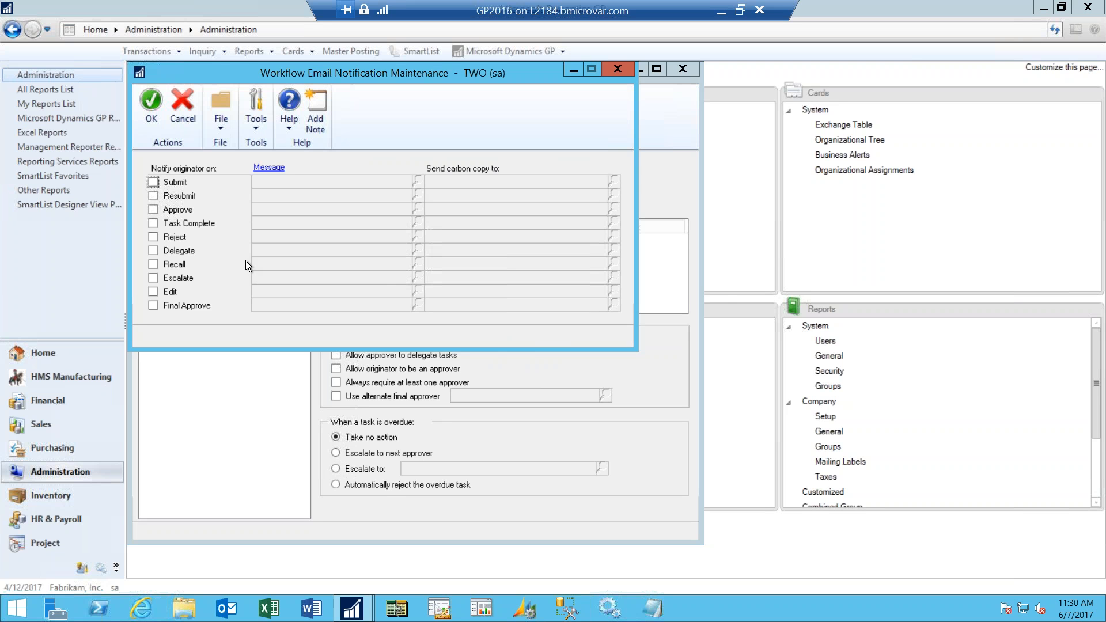
click(153, 209)
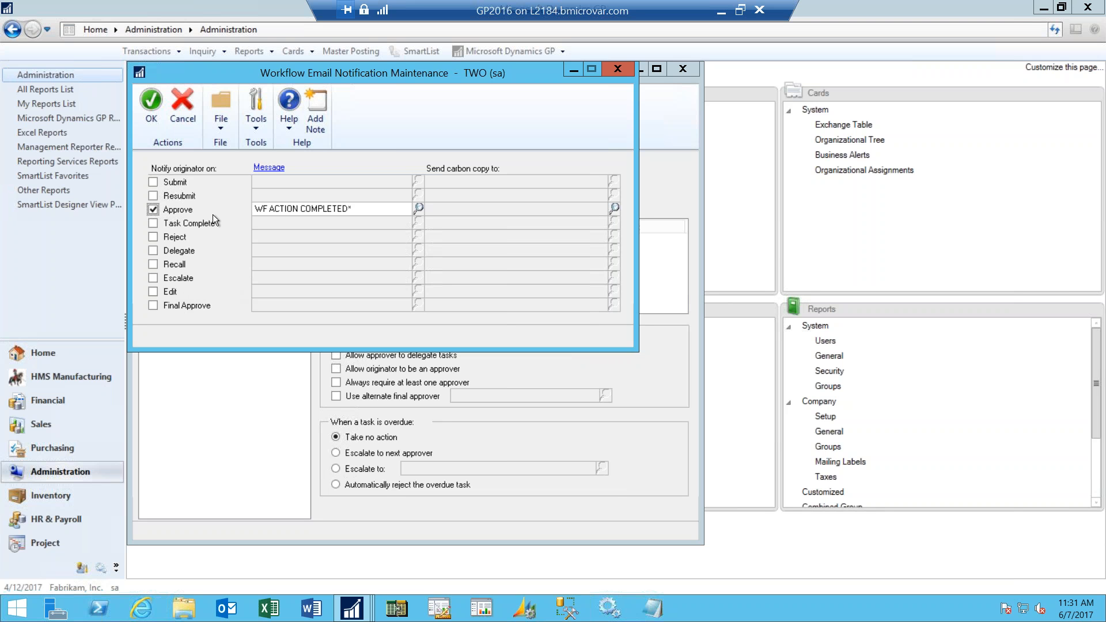
click(151, 118)
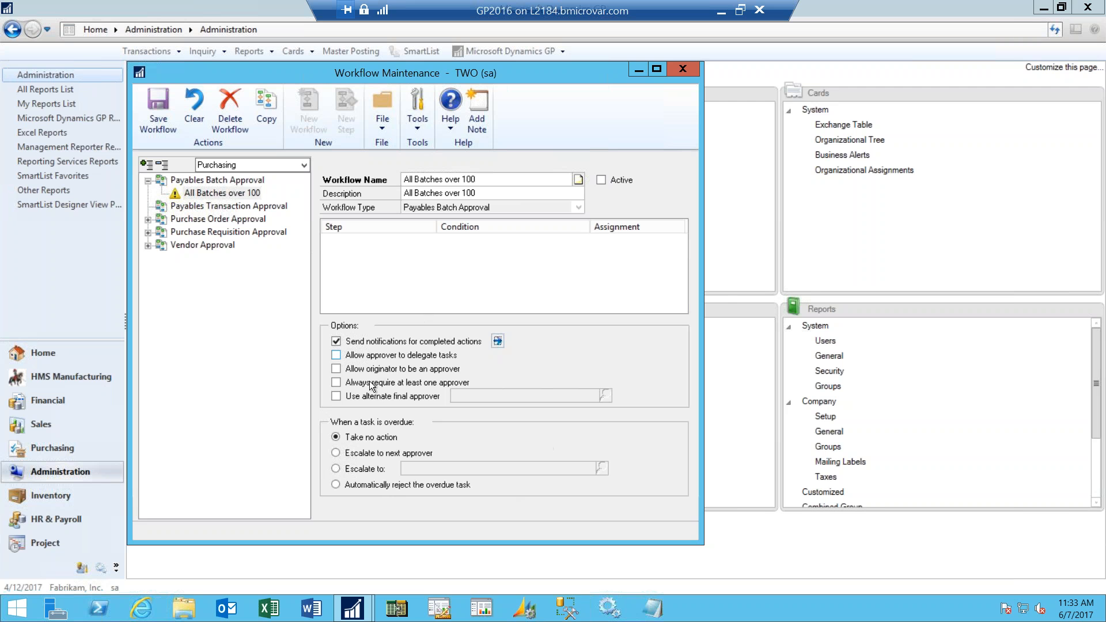
click(337, 369)
click(154, 119)
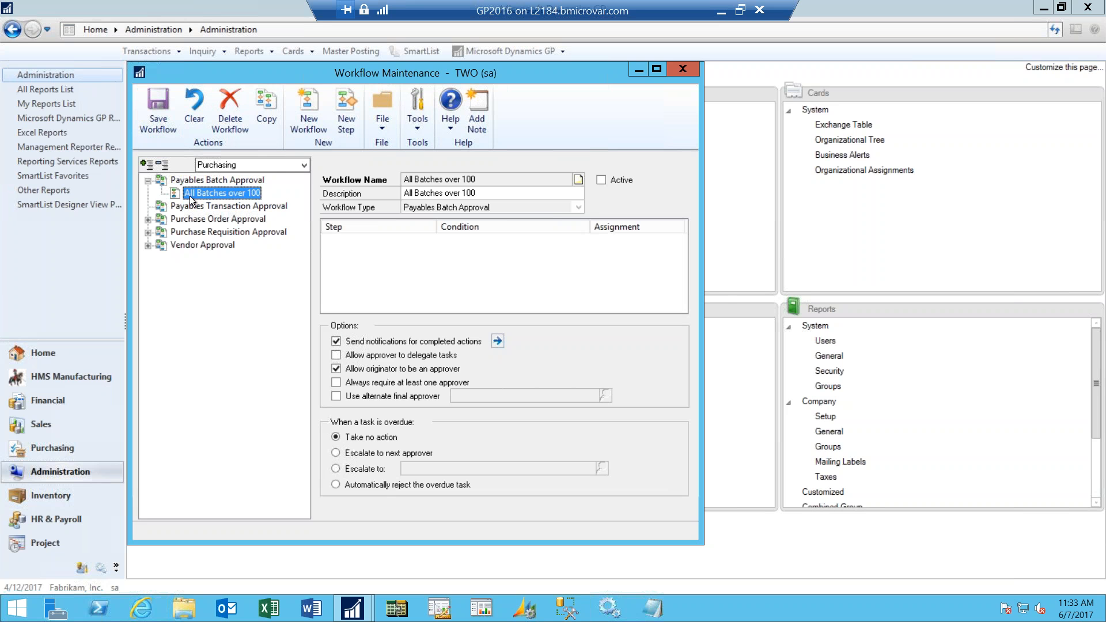
Step: Add an Approval step to All Batches over 100, with "Over 100 Total" as its name and description
click(347, 124)
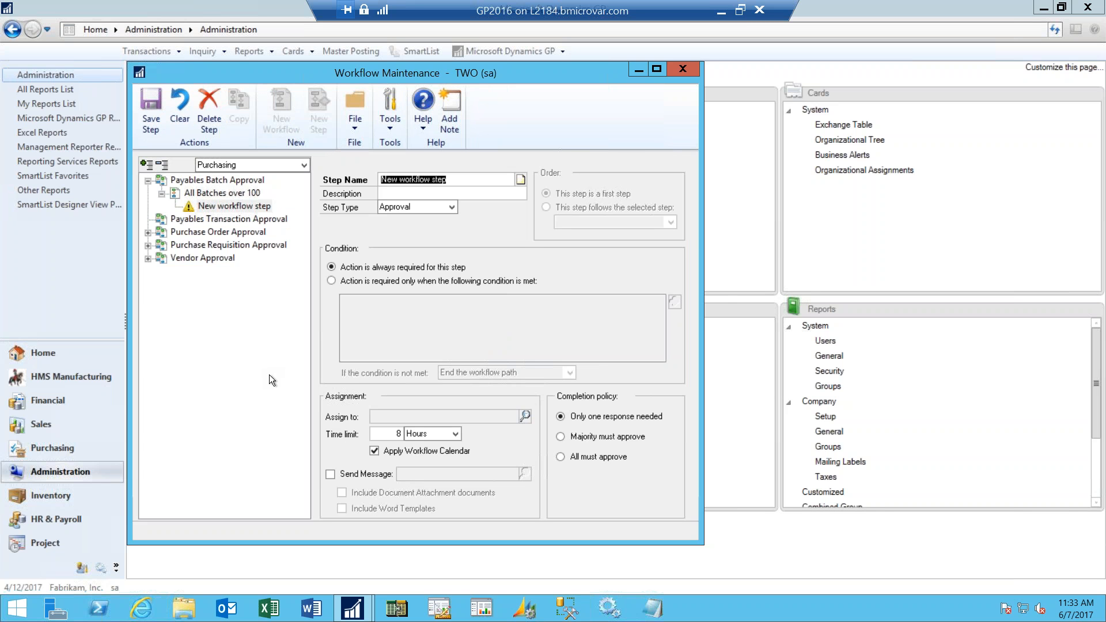
text(Over 100 Total)
key(Tab)
text(Over 100 Tot)
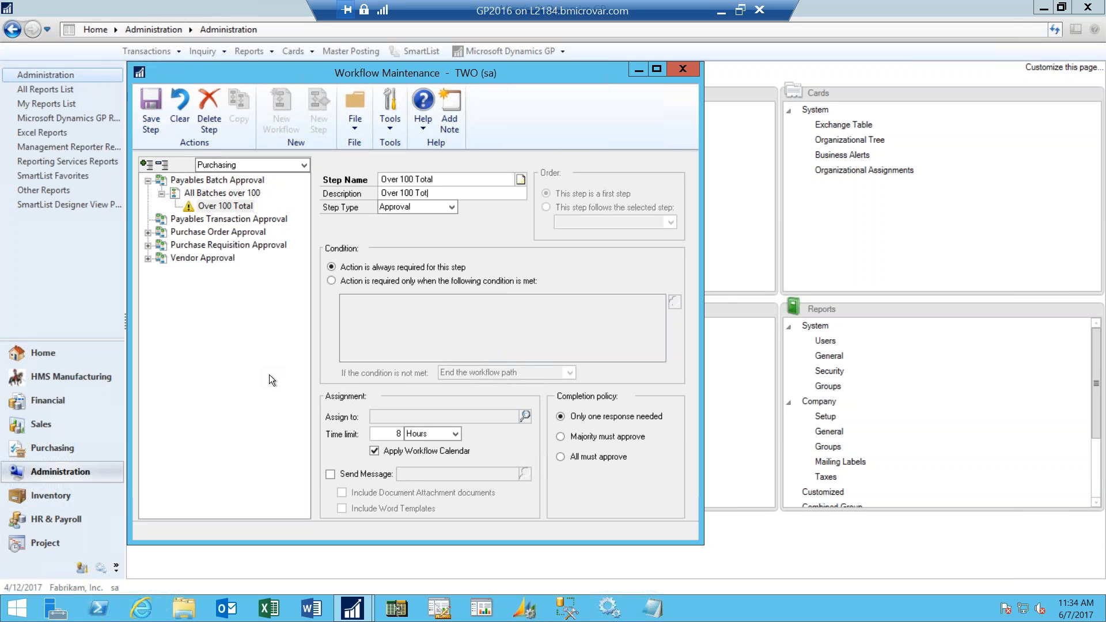
text(al)
key(Tab)
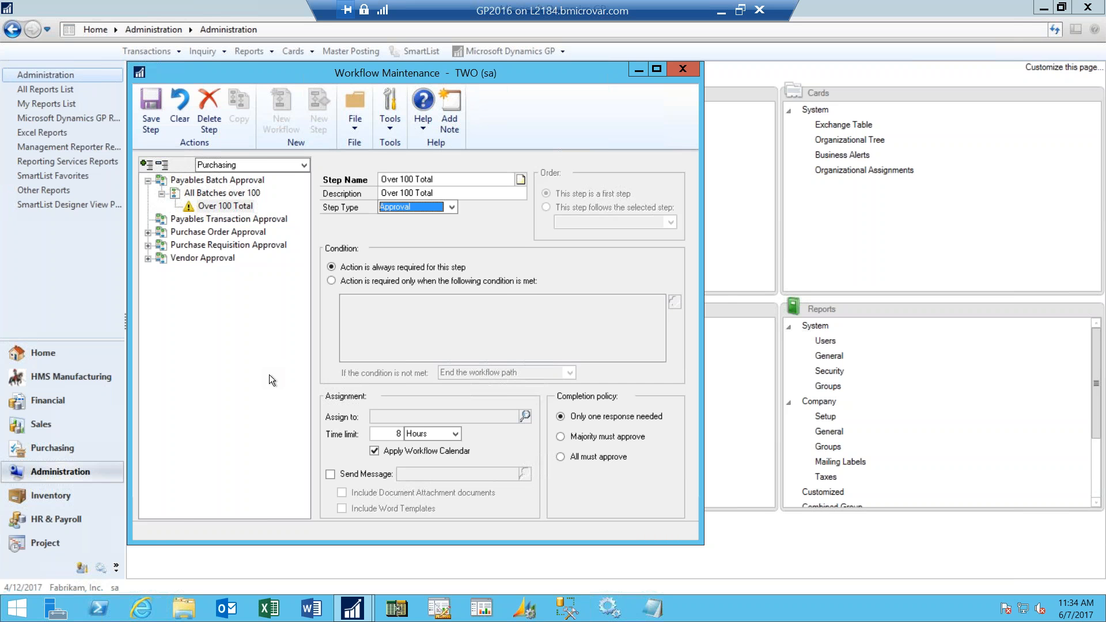
click(452, 207)
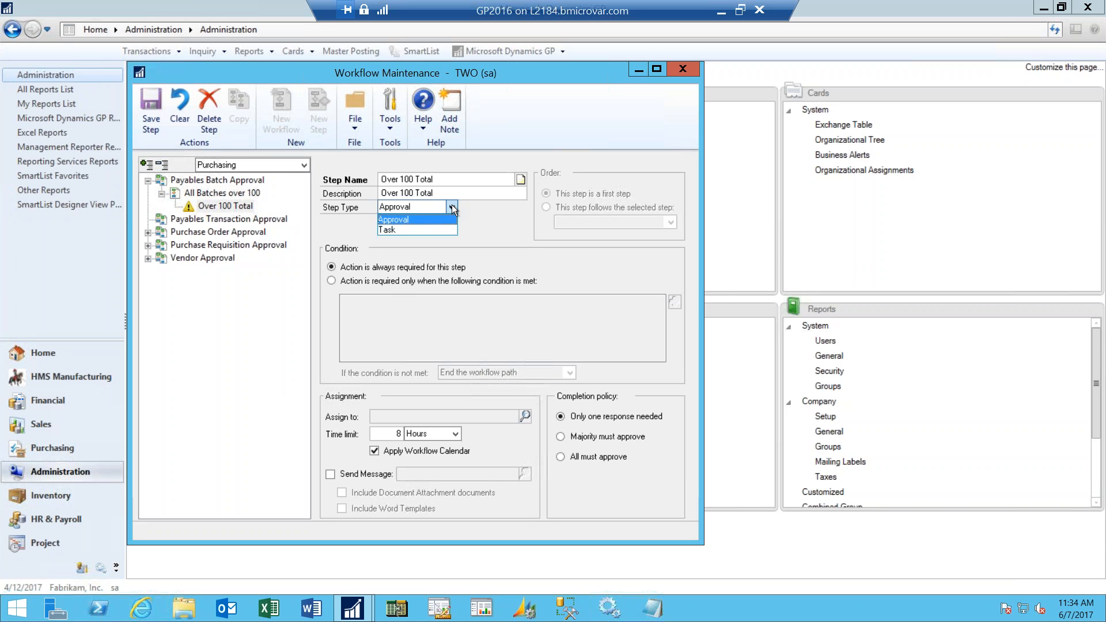
click(439, 219)
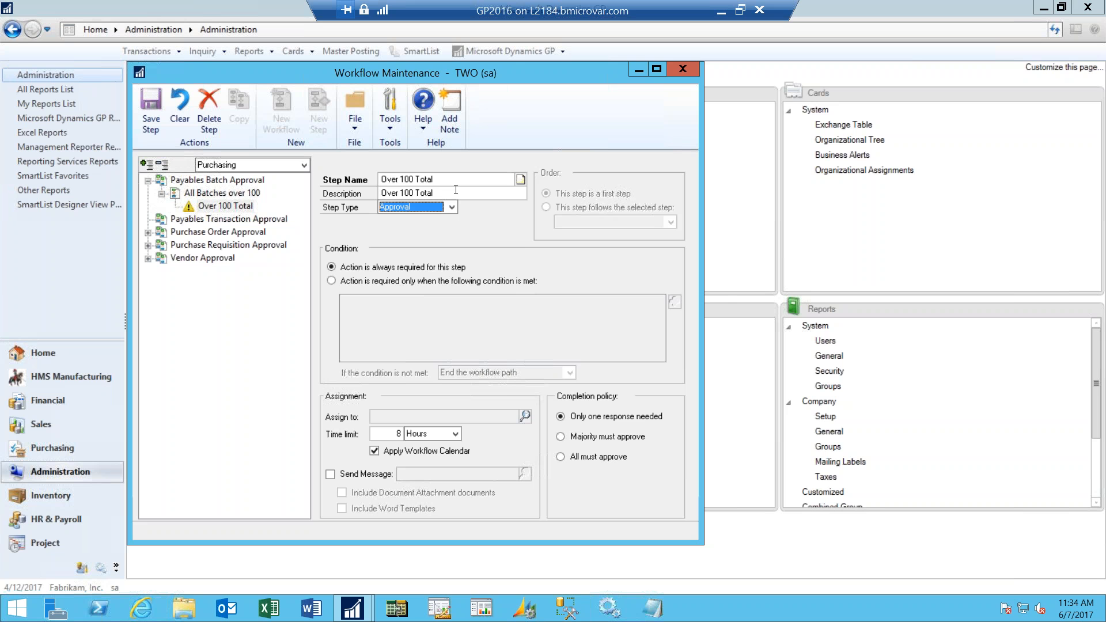
Step: Require action on the Over 100 Total step only when a condition is met, and start a "where" condition for it
click(331, 280)
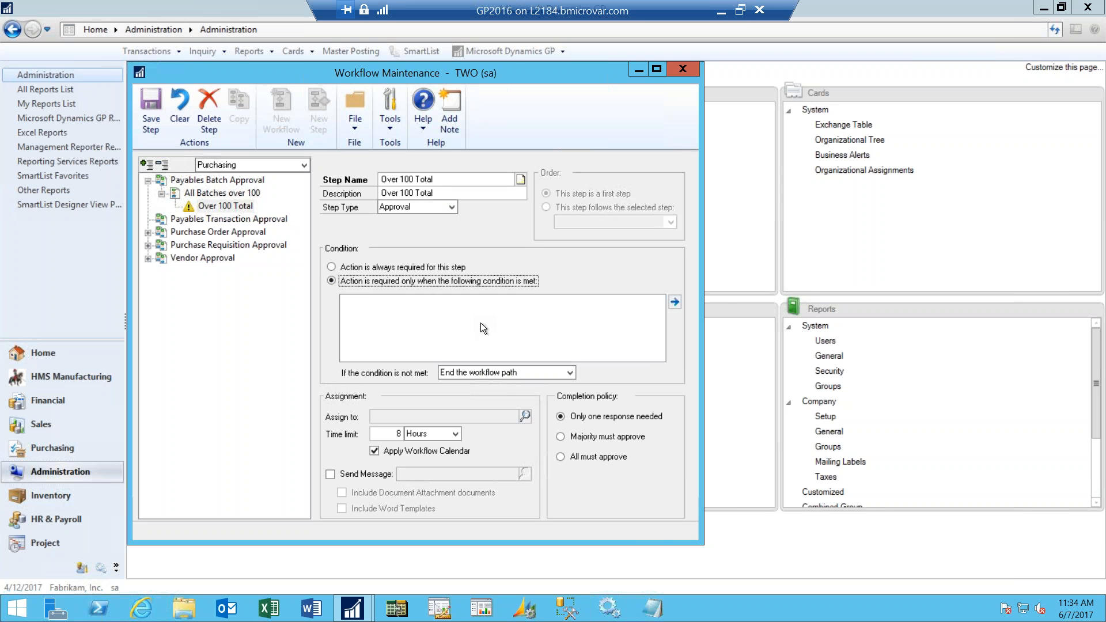
click(674, 302)
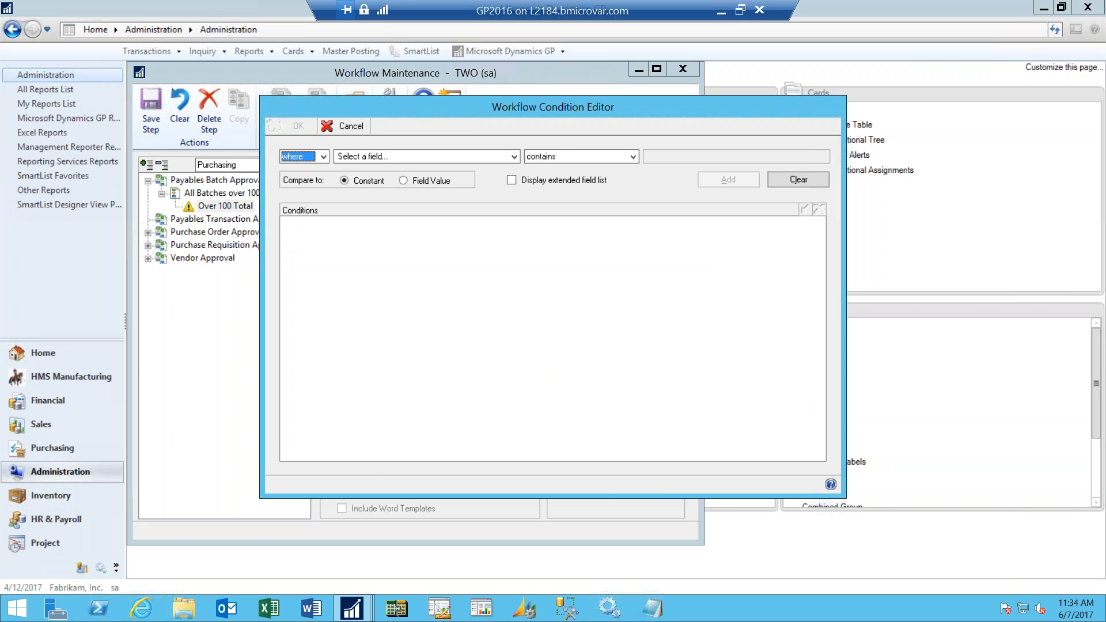
click(324, 157)
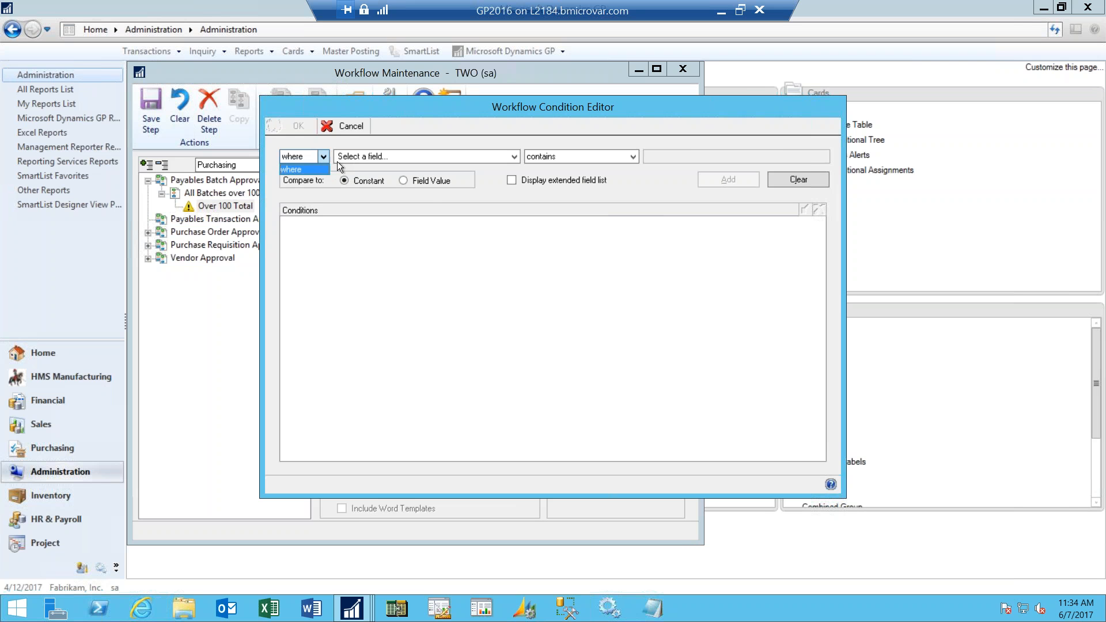
click(322, 168)
Step: Display the extended field list and select Batch Header.Batch Total Actual as the field for the condition
click(513, 157)
mouse_move(514, 178)
mouse_down()
mouse_move(512, 222)
mouse_move(513, 174)
mouse_up()
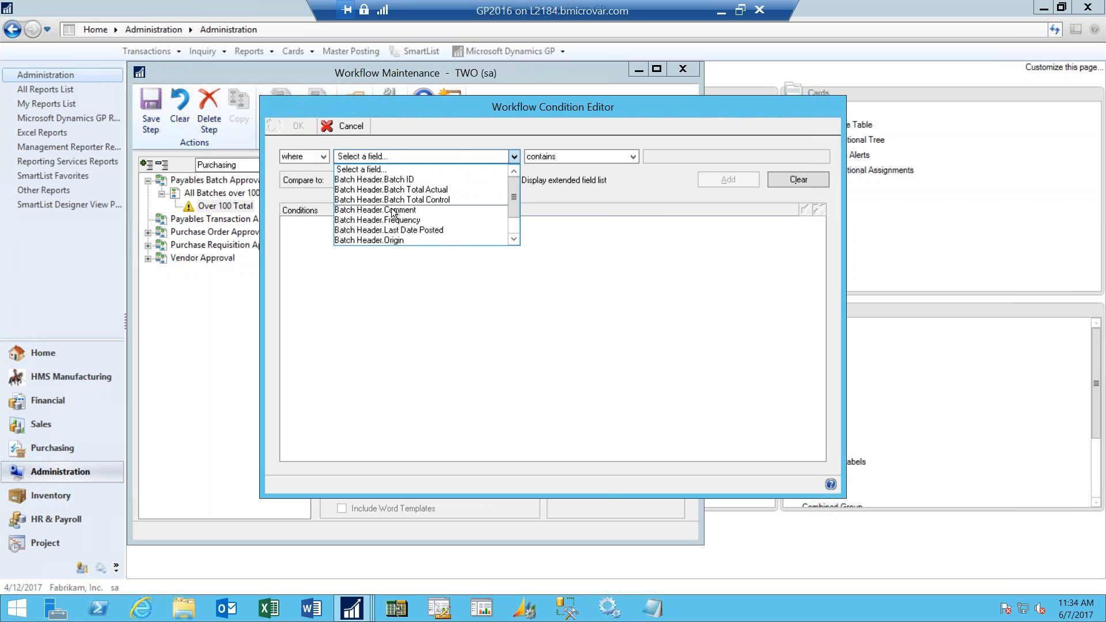
drag(513, 192, 513, 230)
click(461, 129)
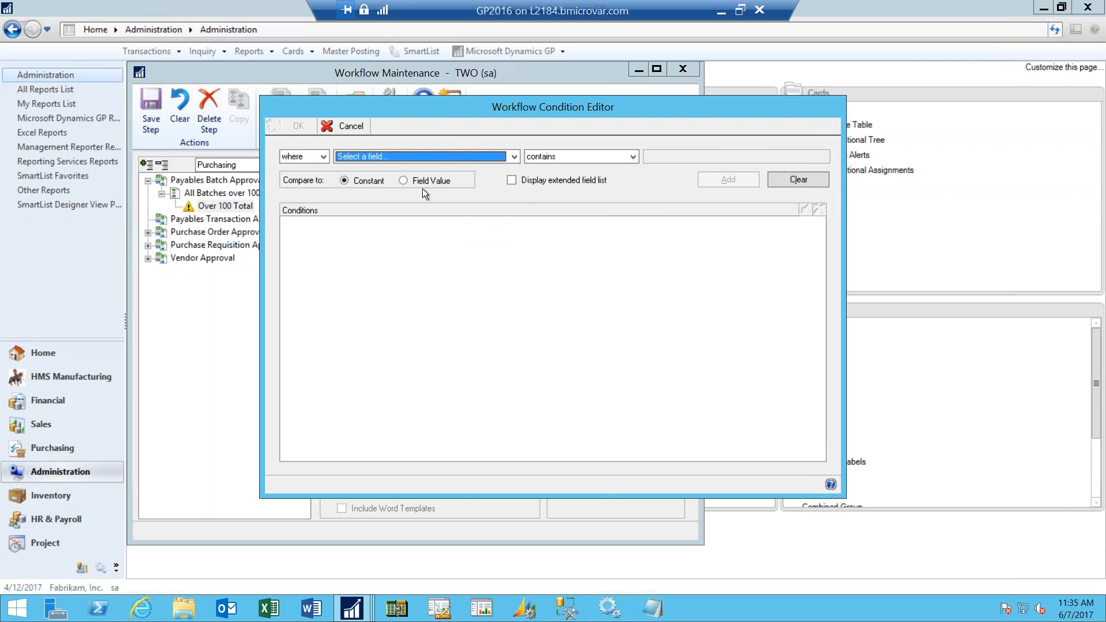
click(512, 180)
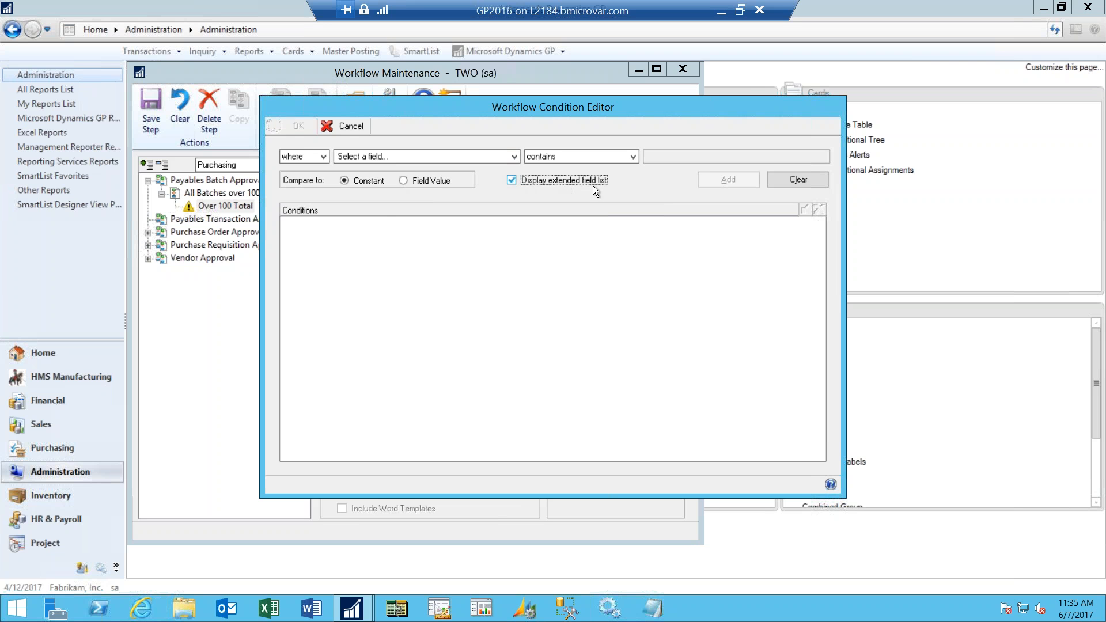
click(513, 156)
drag(516, 176, 523, 227)
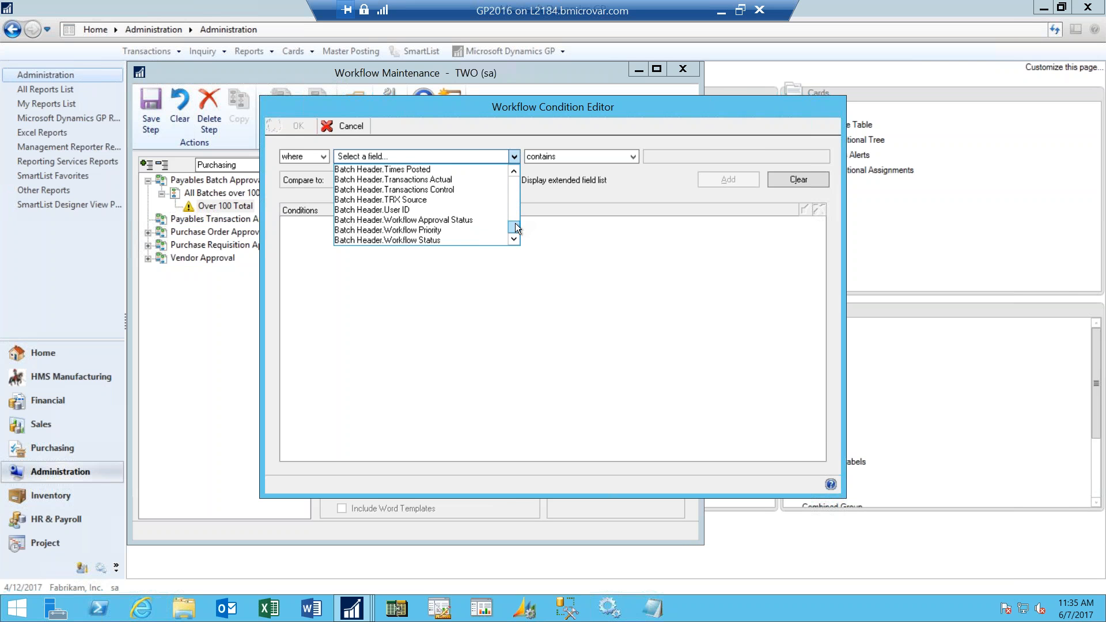
drag(515, 228, 509, 183)
click(513, 226)
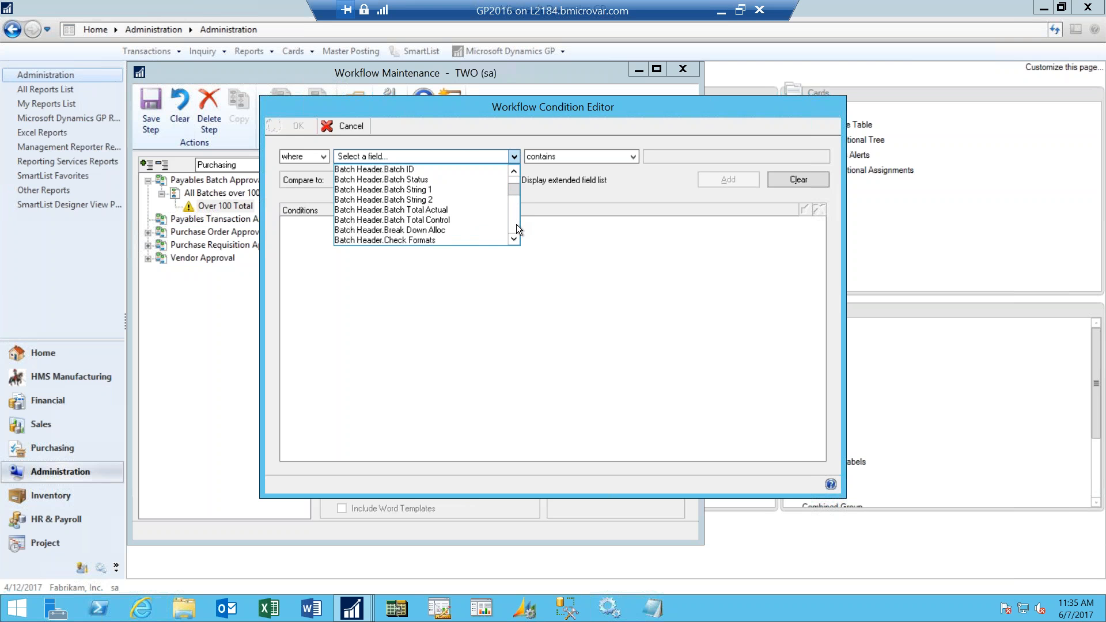
click(457, 210)
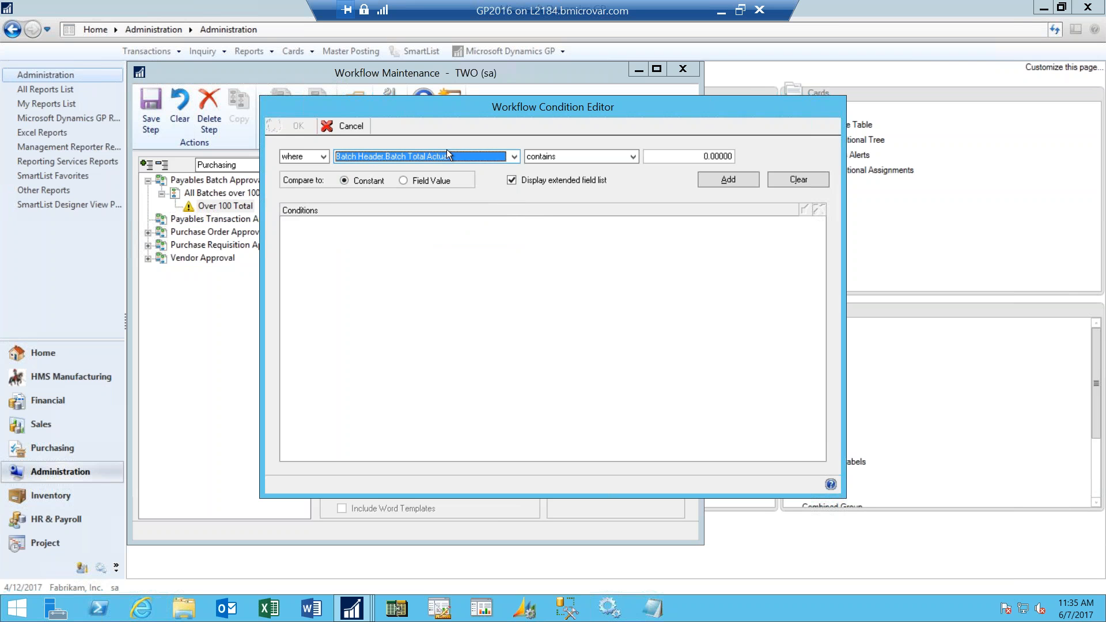
Step: Complete the condition with "is greater than and includes" 100, add it and accept the condition for the step
click(632, 156)
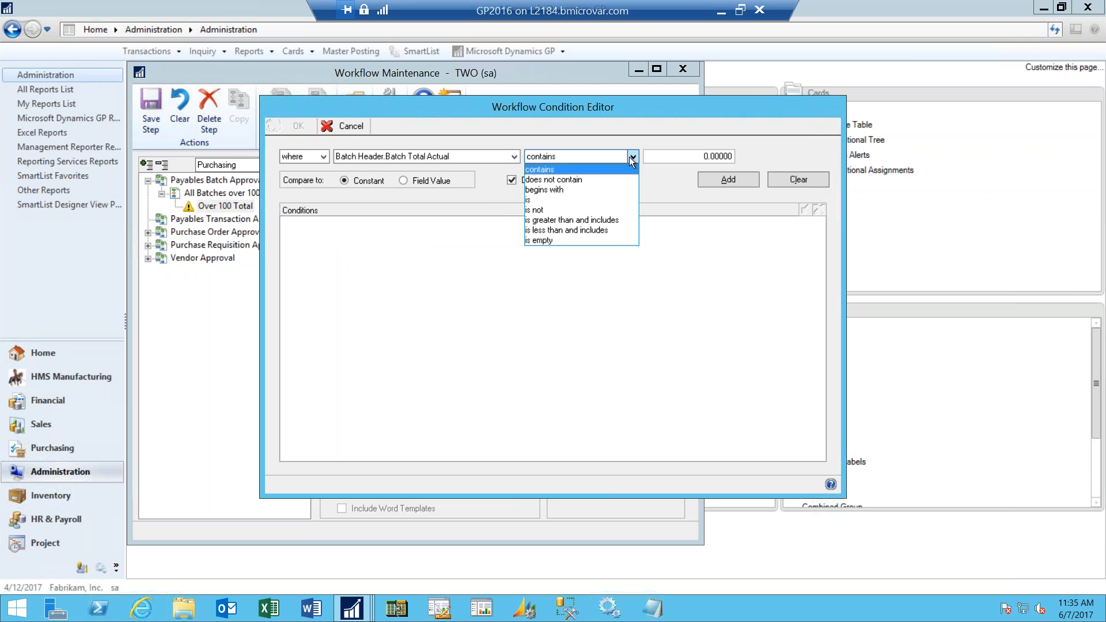
click(622, 223)
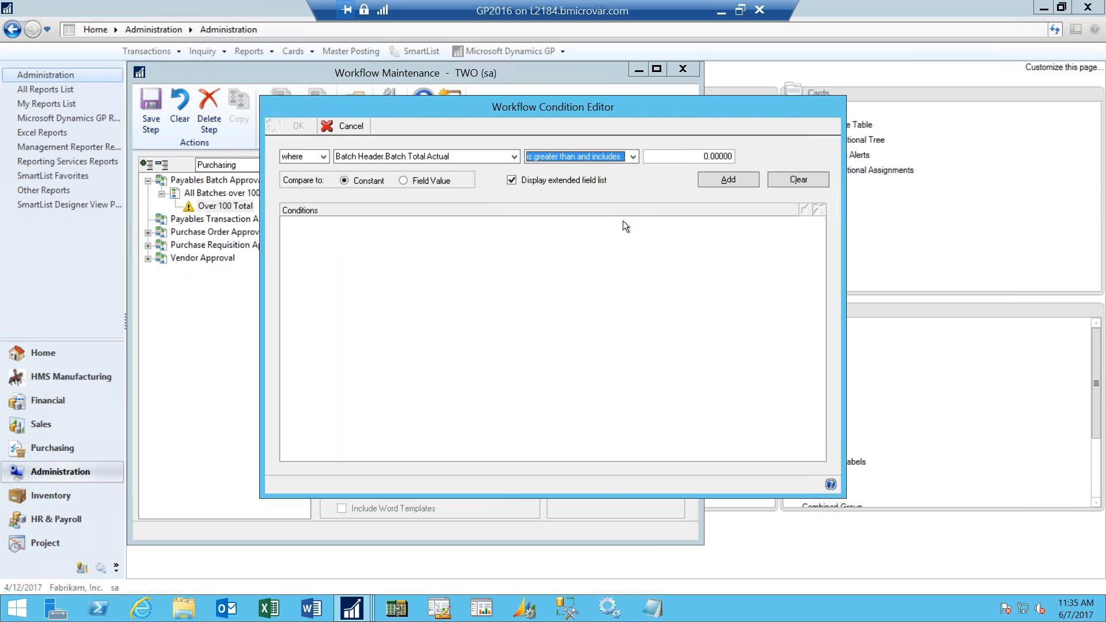
click(672, 161)
text(100)
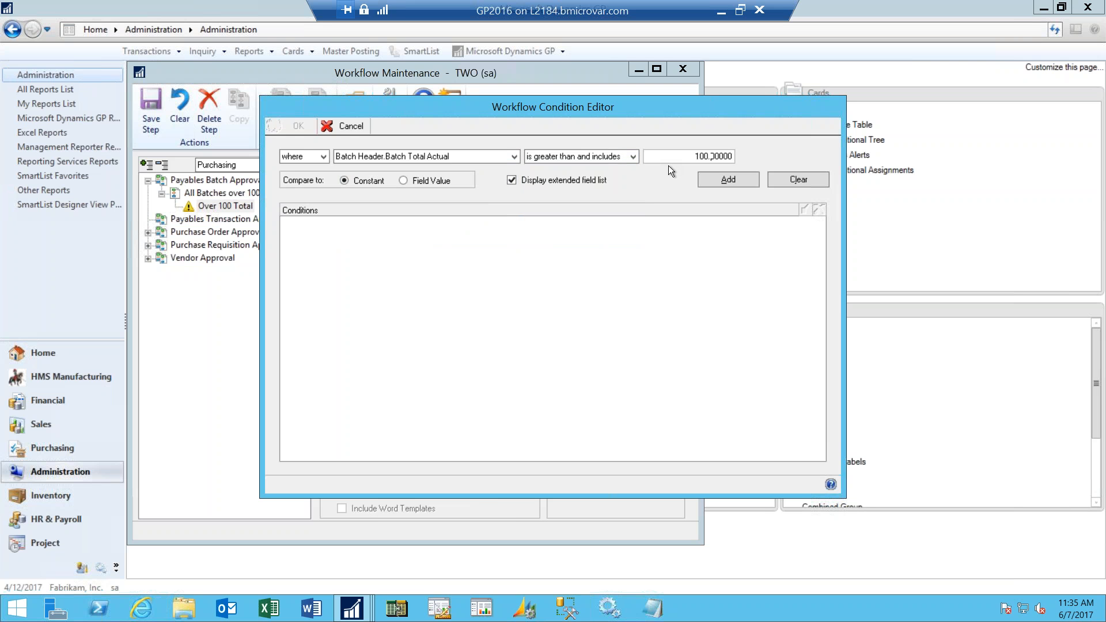
click(727, 180)
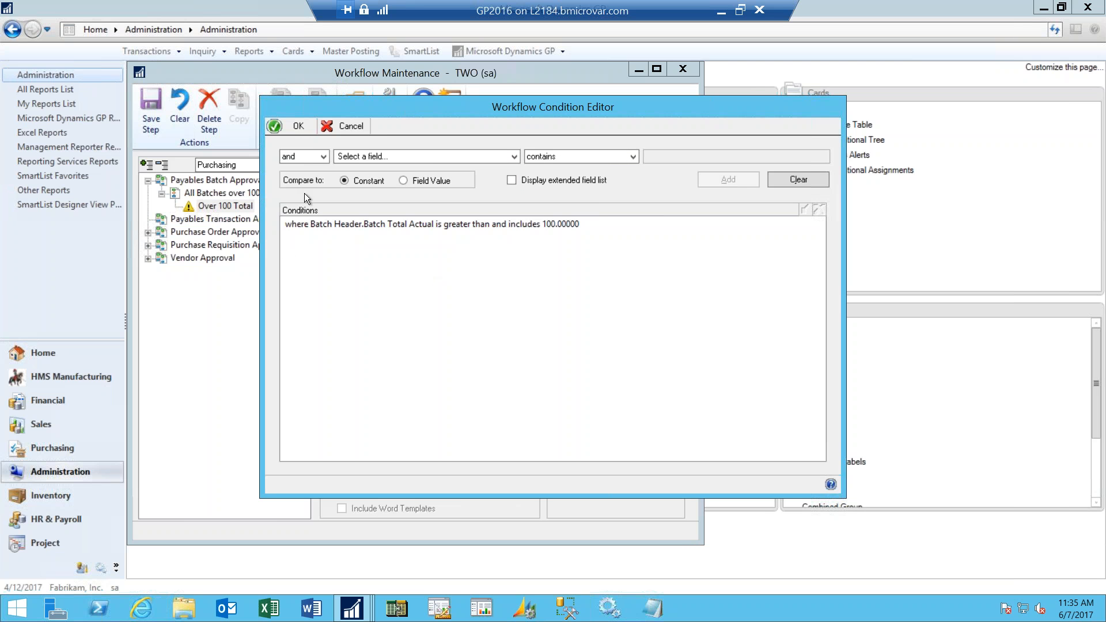
click(323, 156)
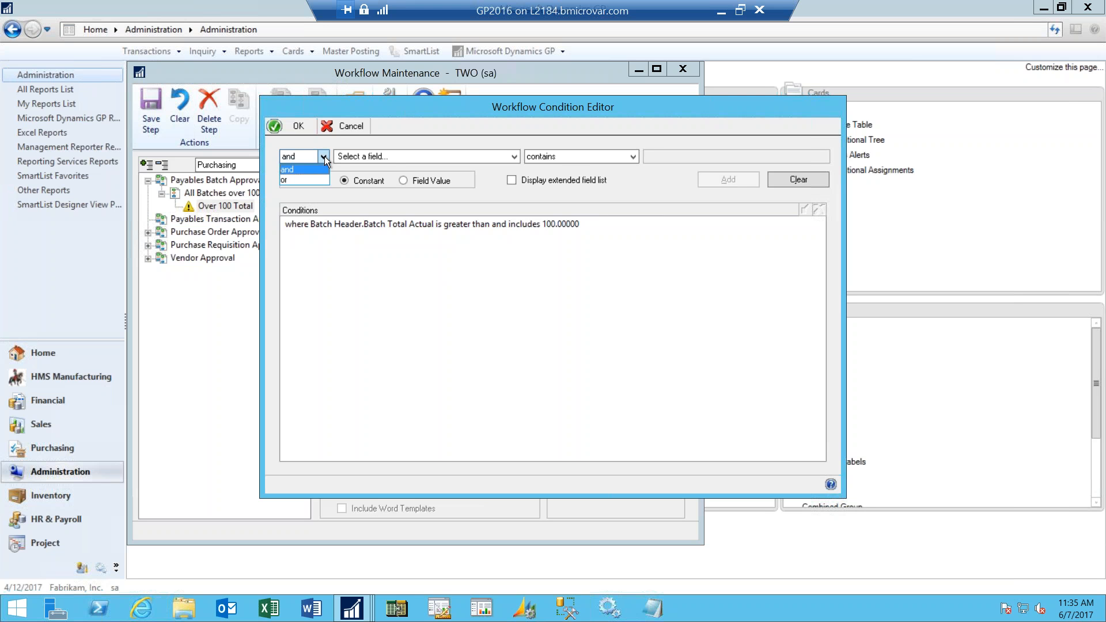
click(403, 140)
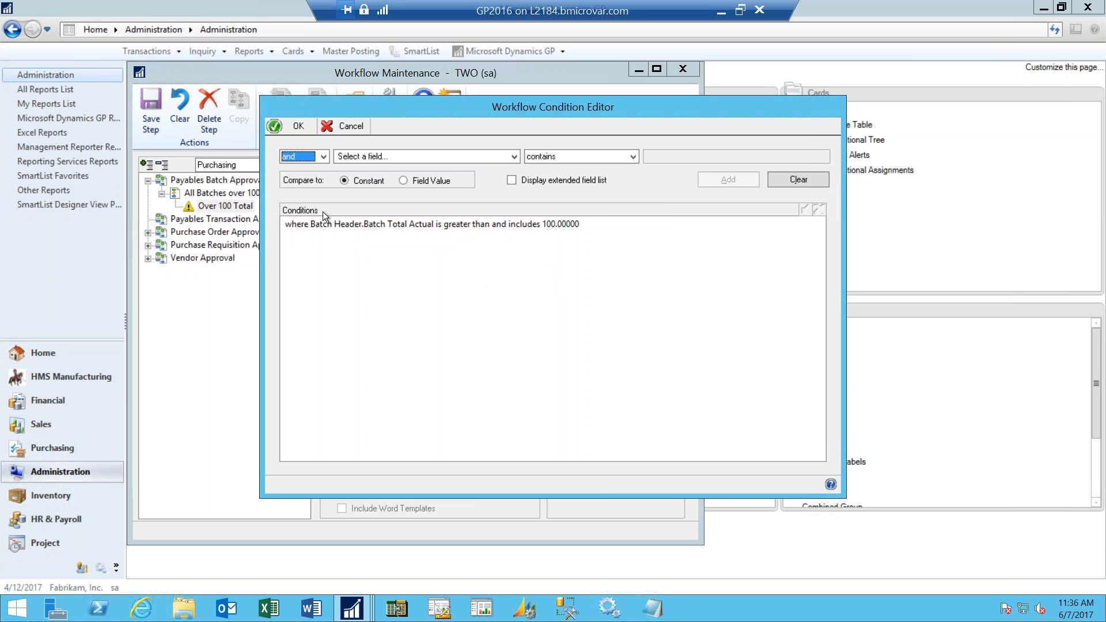
click(296, 126)
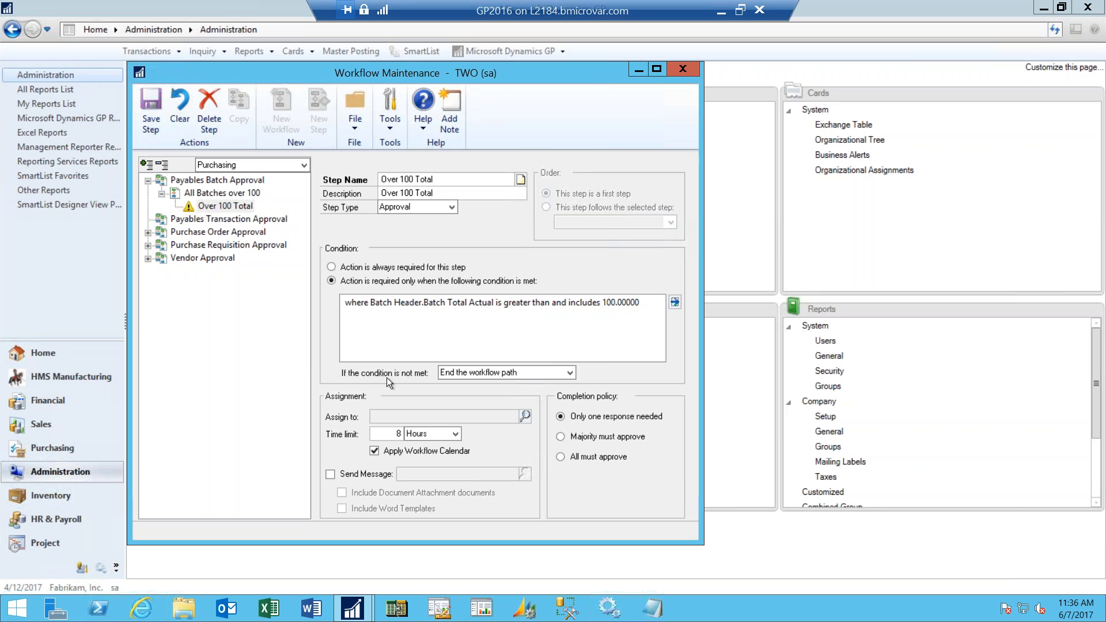
Step: End the workflow path if the condition is not met, and assign the step to the approver found by first name
click(570, 373)
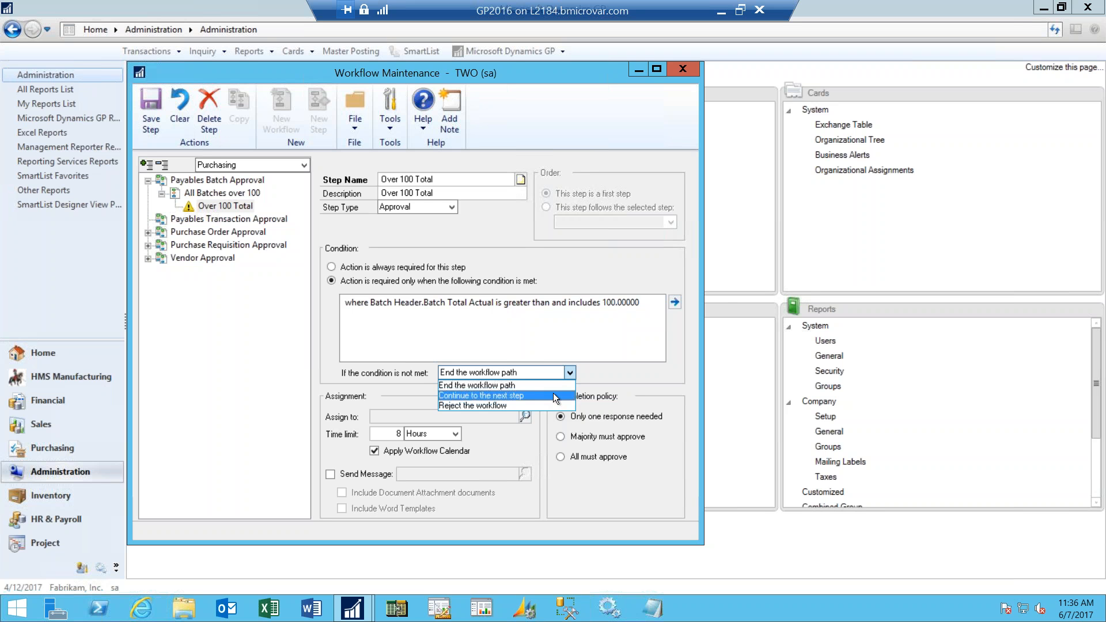
click(556, 386)
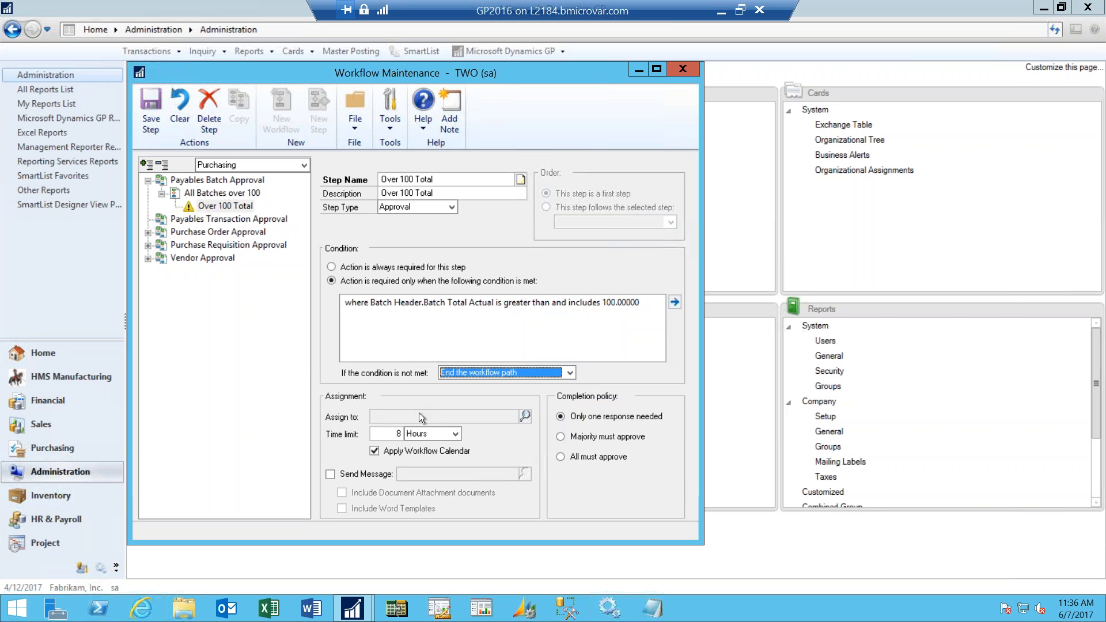
click(526, 416)
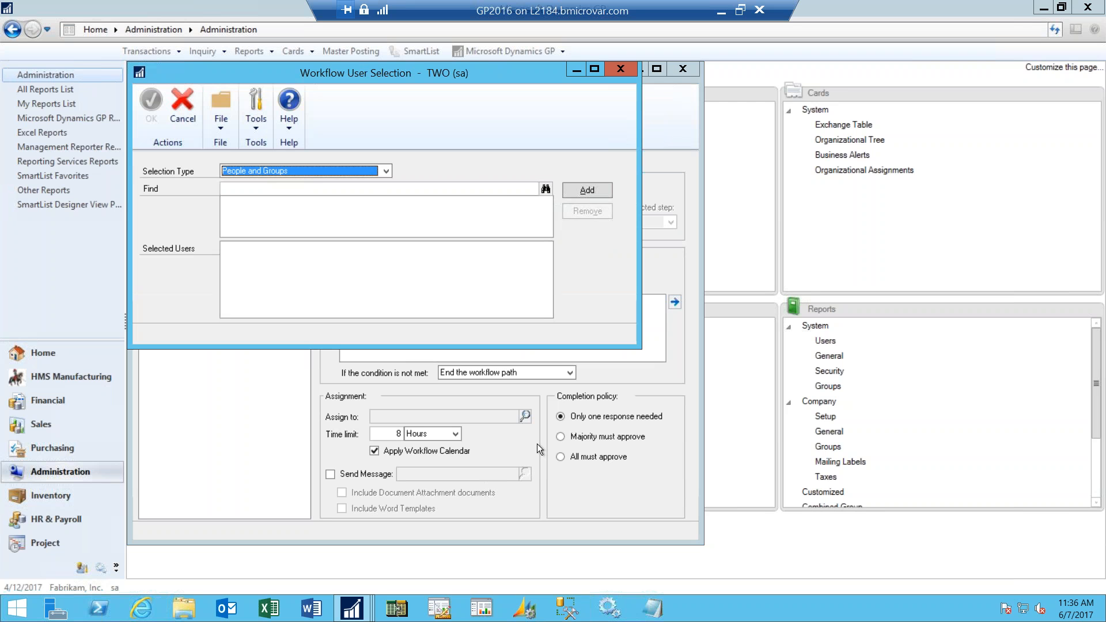
key(Tab)
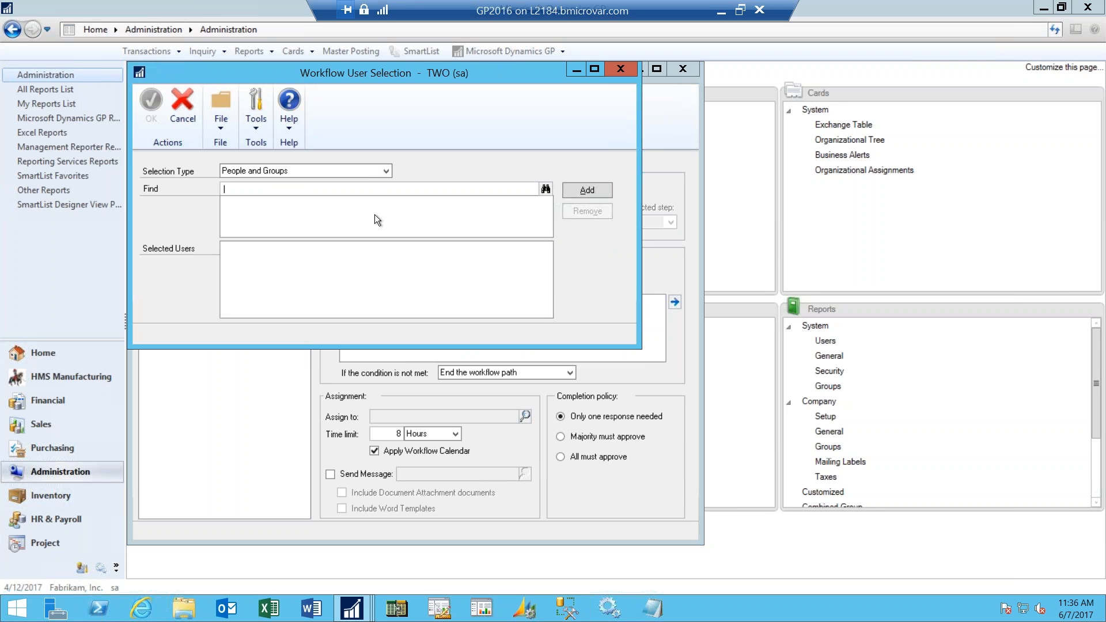
text(sandy)
key(Tab)
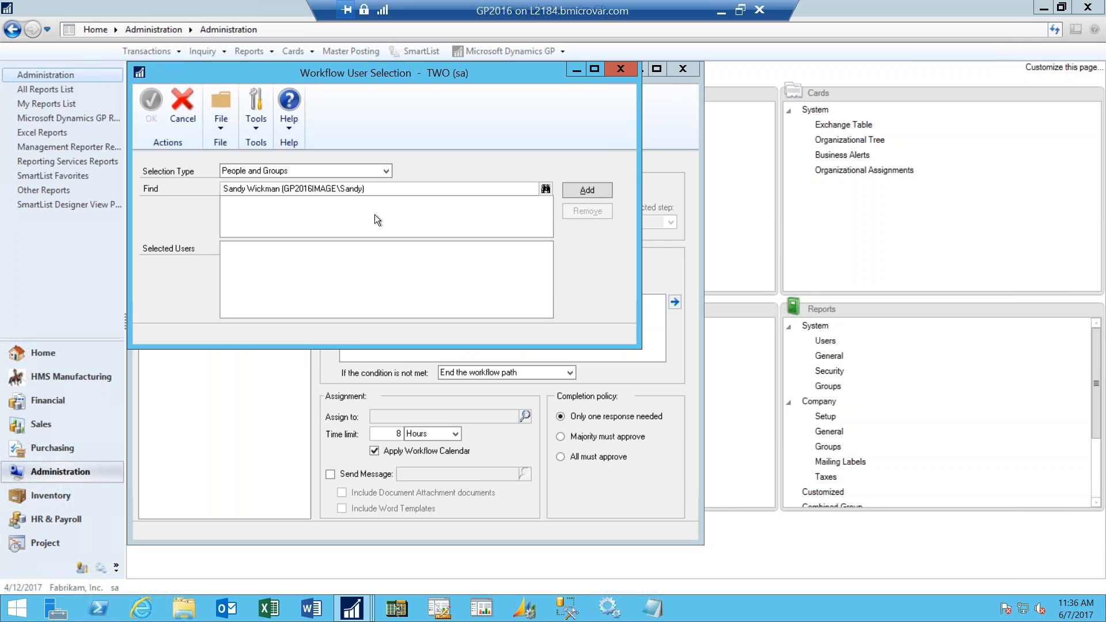
click(593, 190)
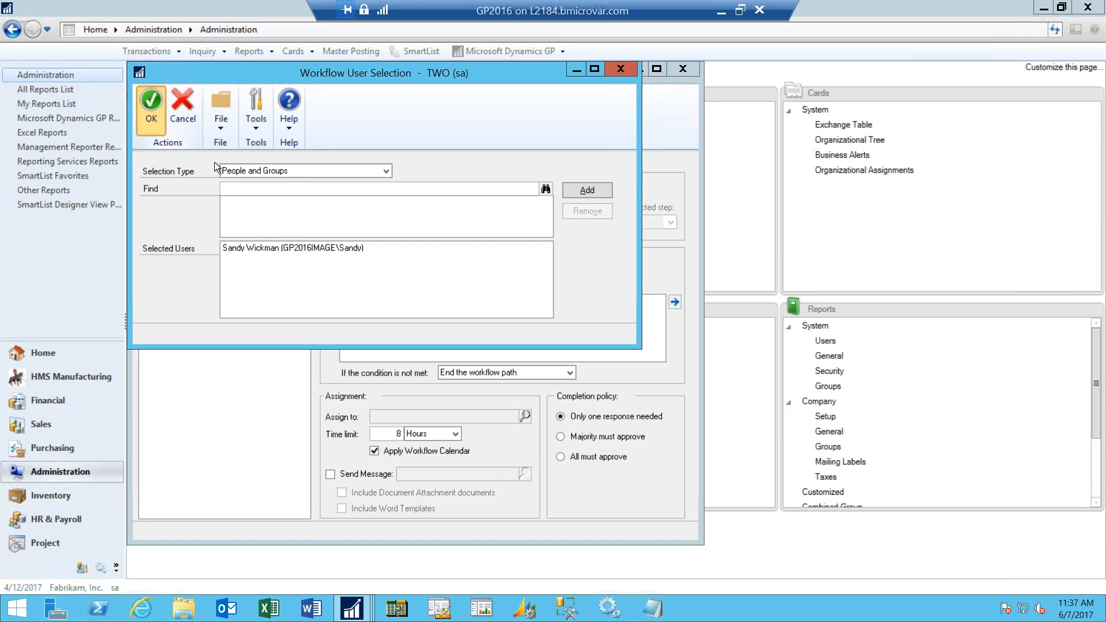
key(Return)
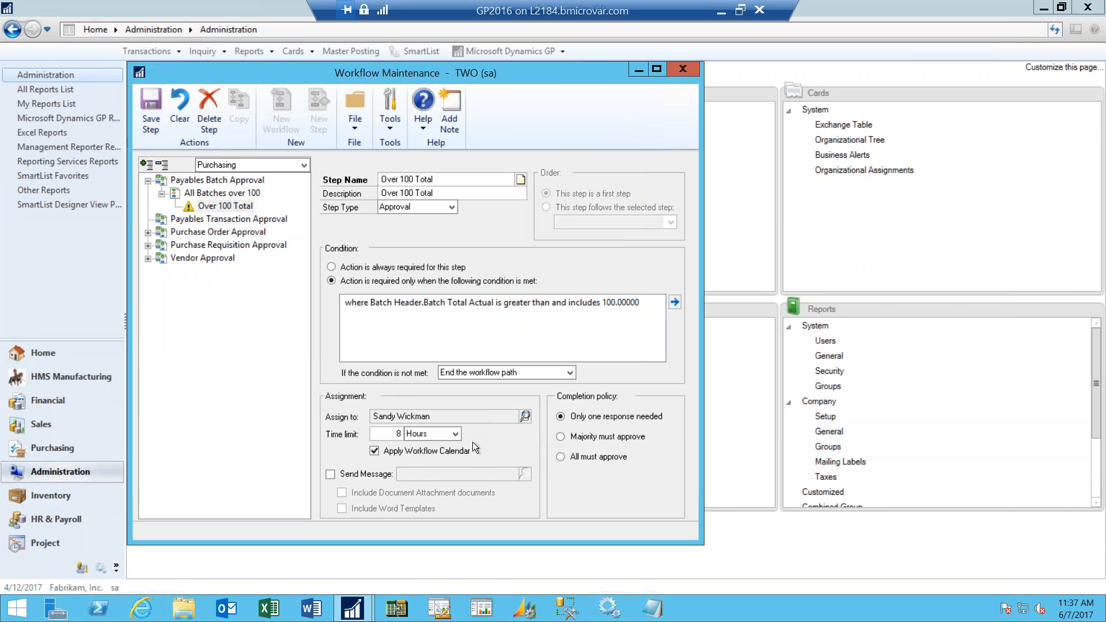
Step: Enable sending the assignment message for the Over 100 Total step with Word templates included, and save the step
double_click(398, 435)
click(456, 434)
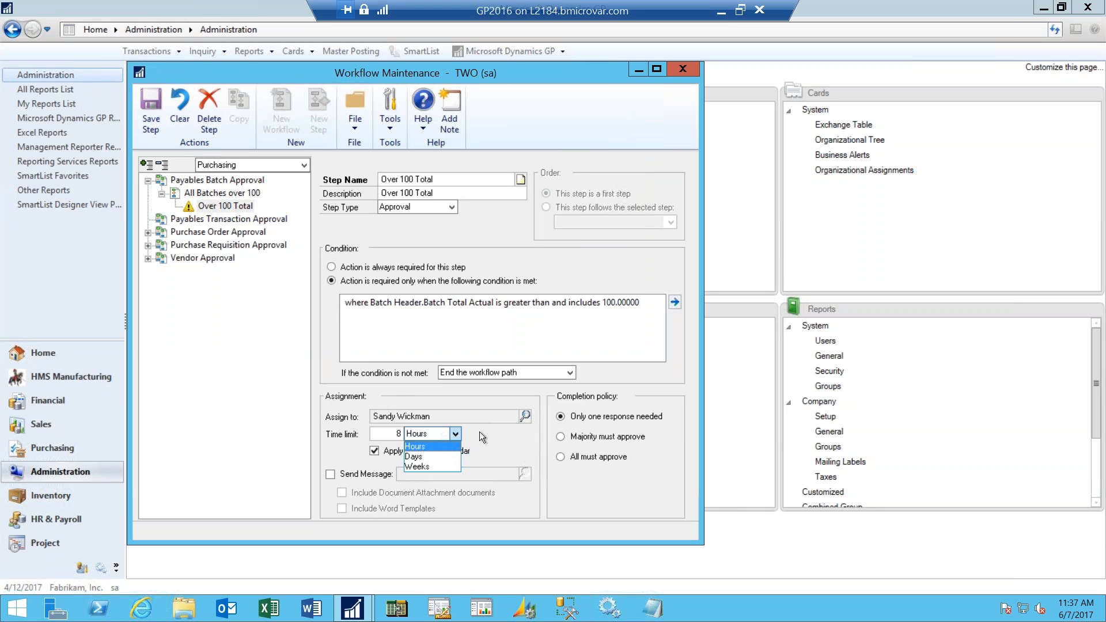
click(481, 443)
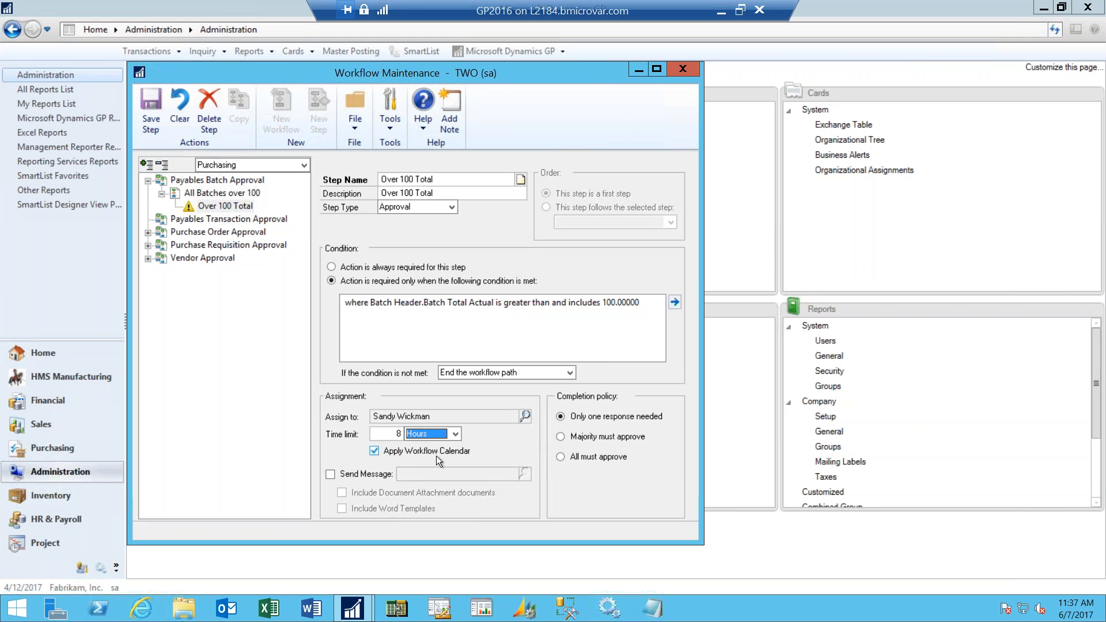
click(329, 475)
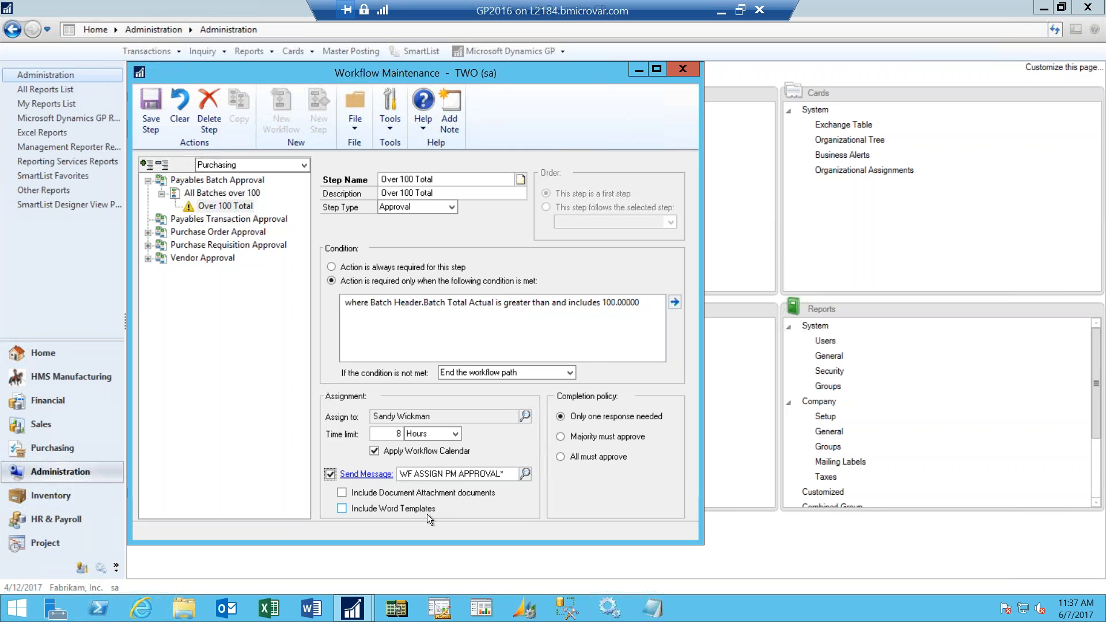
click(340, 509)
click(149, 126)
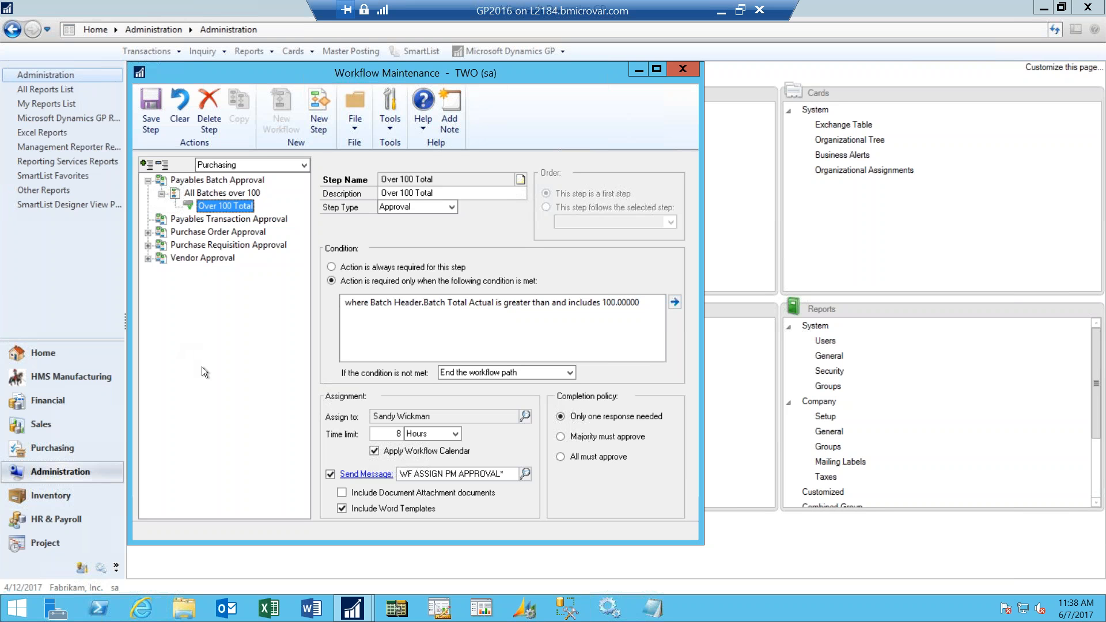
Step: Make the All Batches over 100 workflow active and save it
click(217, 180)
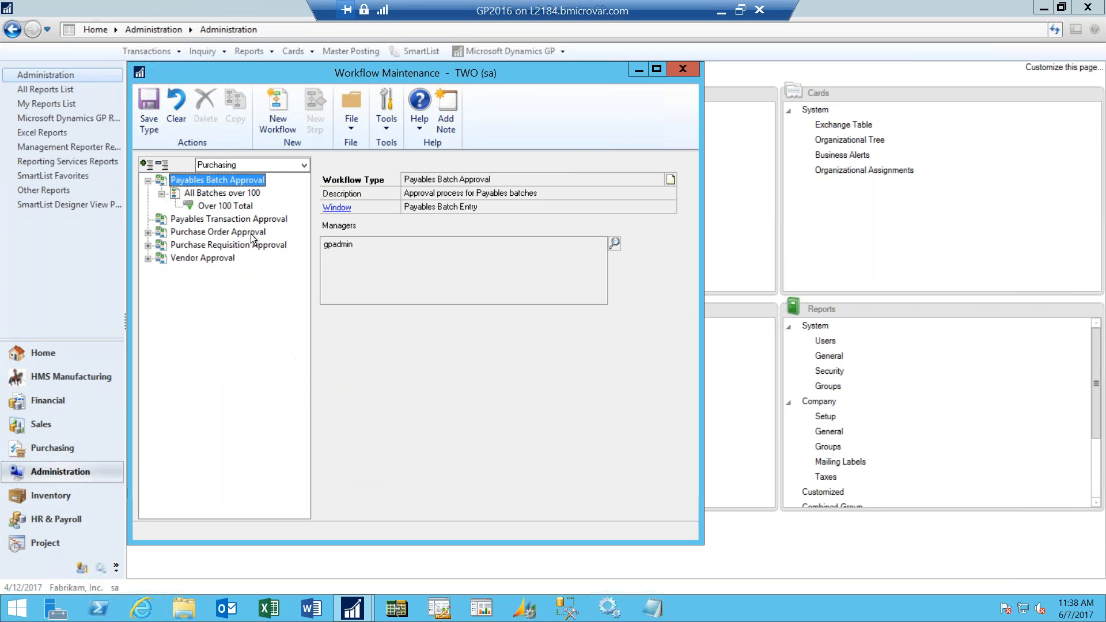
click(220, 192)
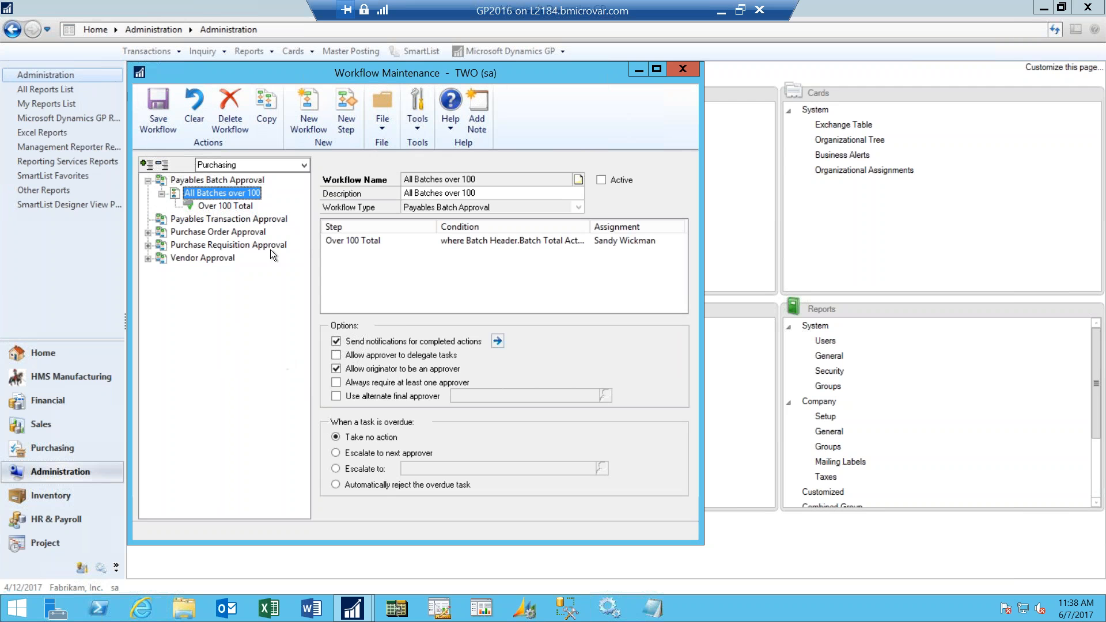
click(601, 179)
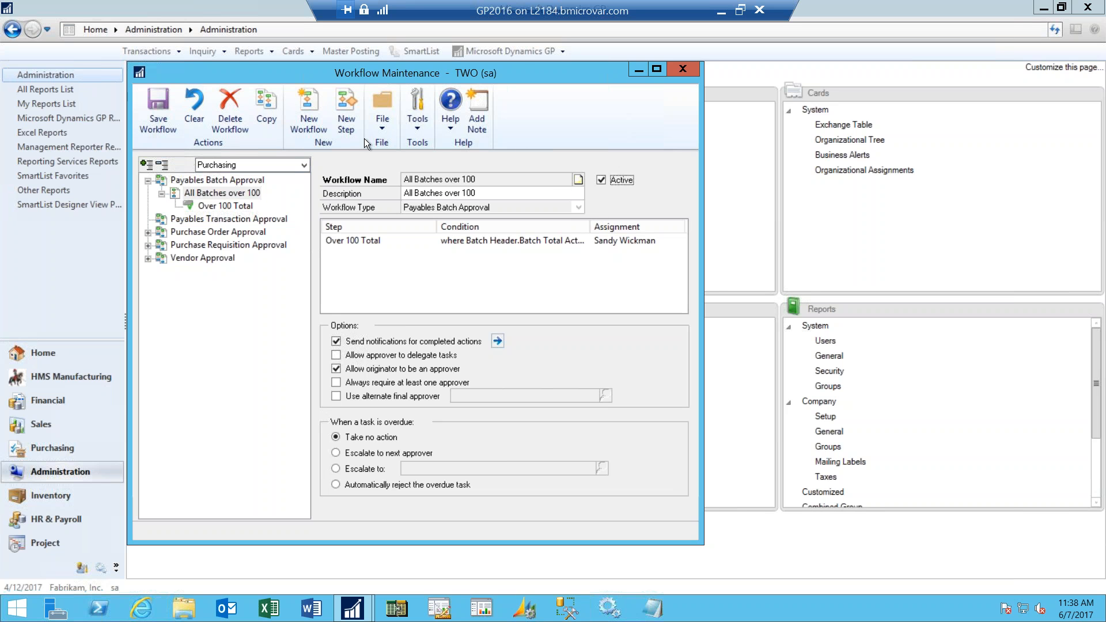
click(157, 122)
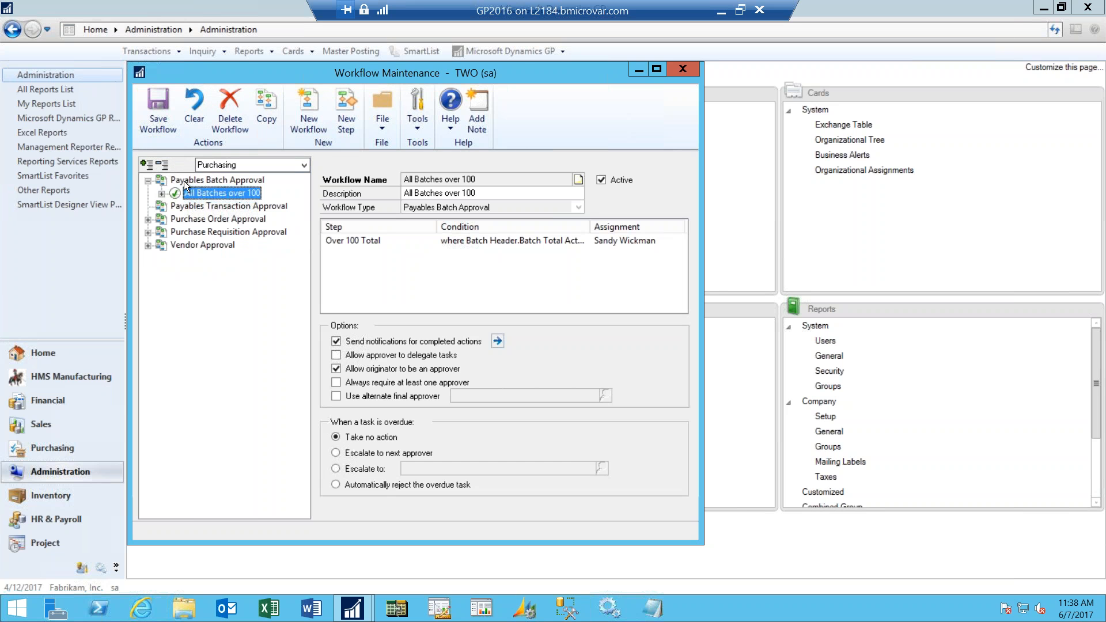
Step: Examine the step structure, conditions and assignments of the Sequential and Sequential by step workflows under Purchase Order Approval
click(162, 193)
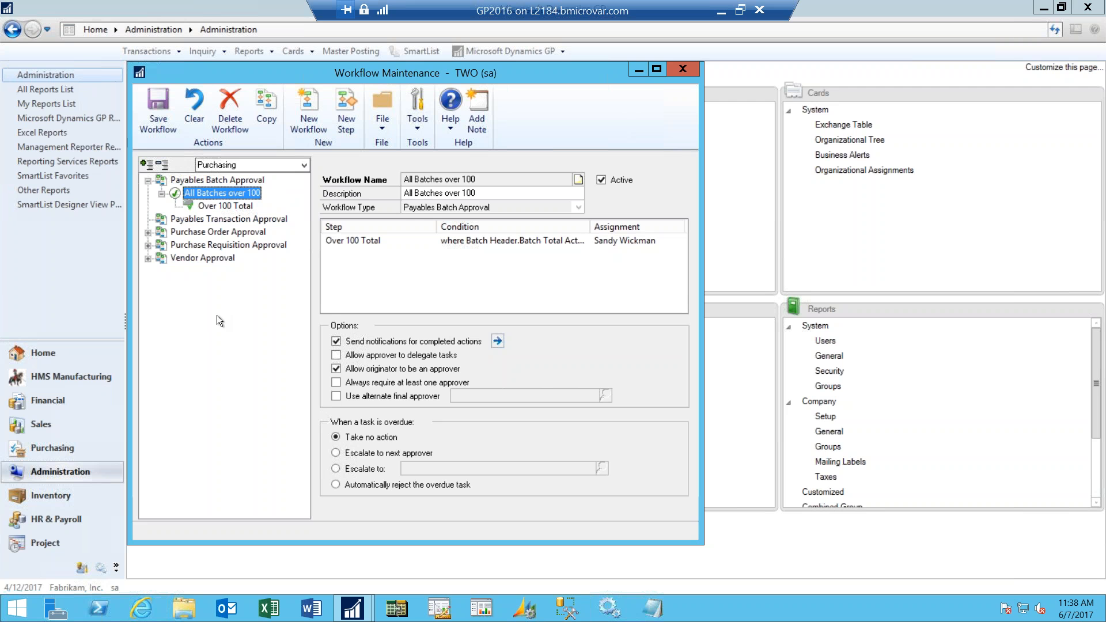
click(144, 233)
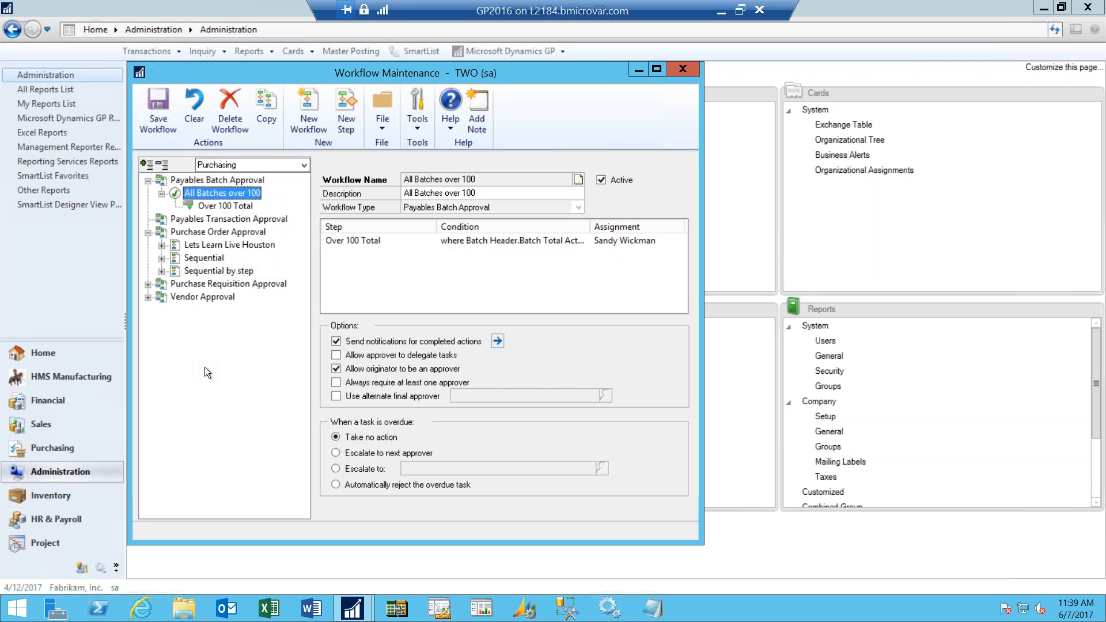
click(162, 258)
click(162, 311)
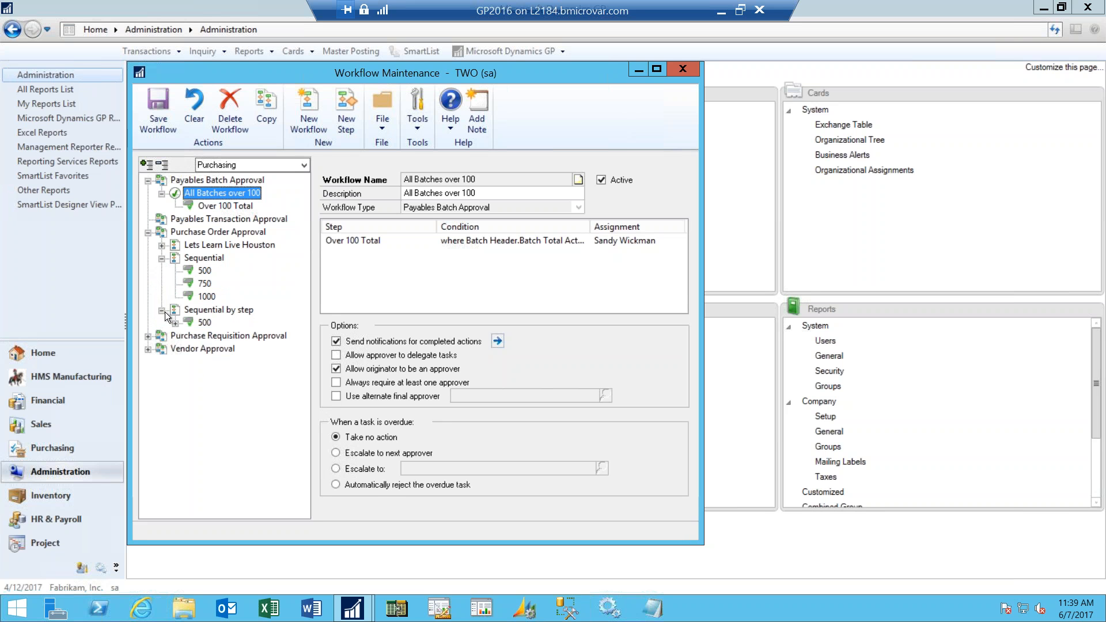
click(175, 324)
click(189, 335)
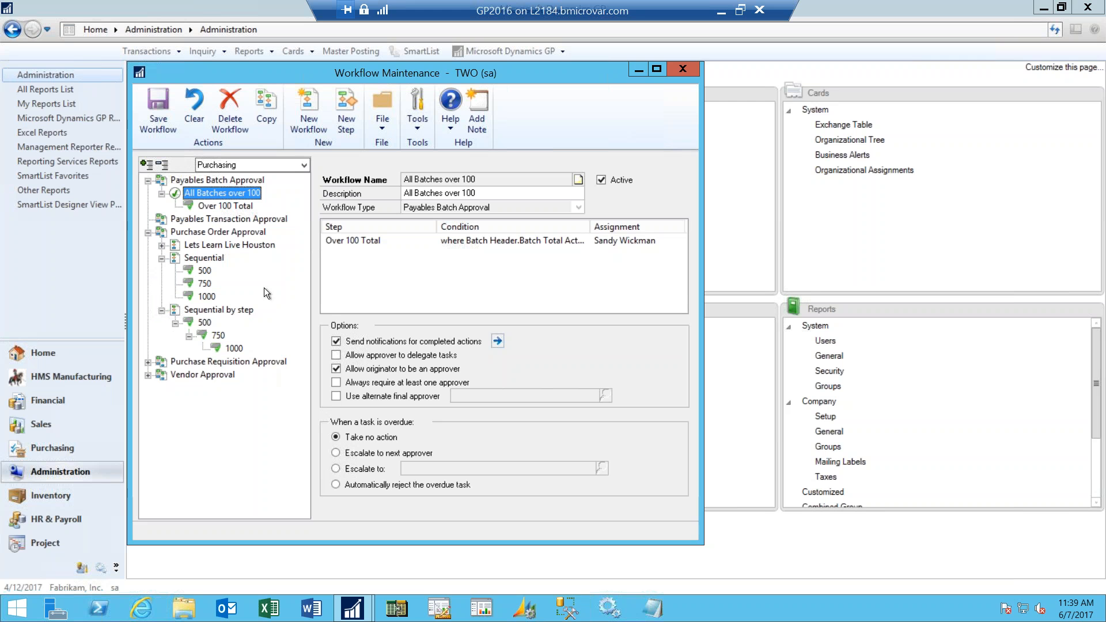
click(217, 258)
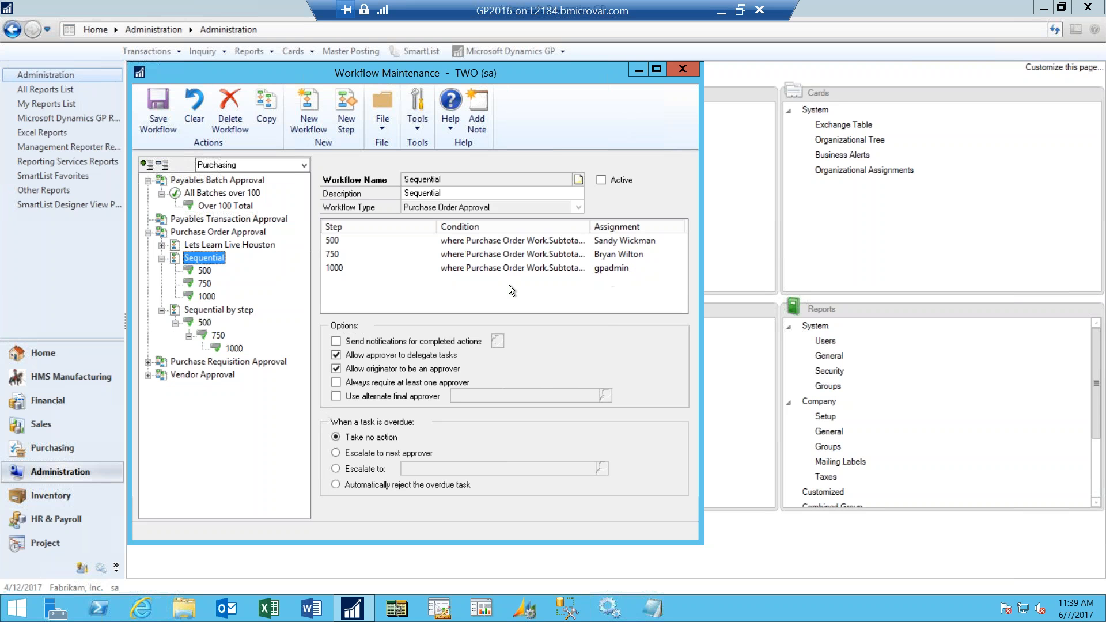
click(244, 310)
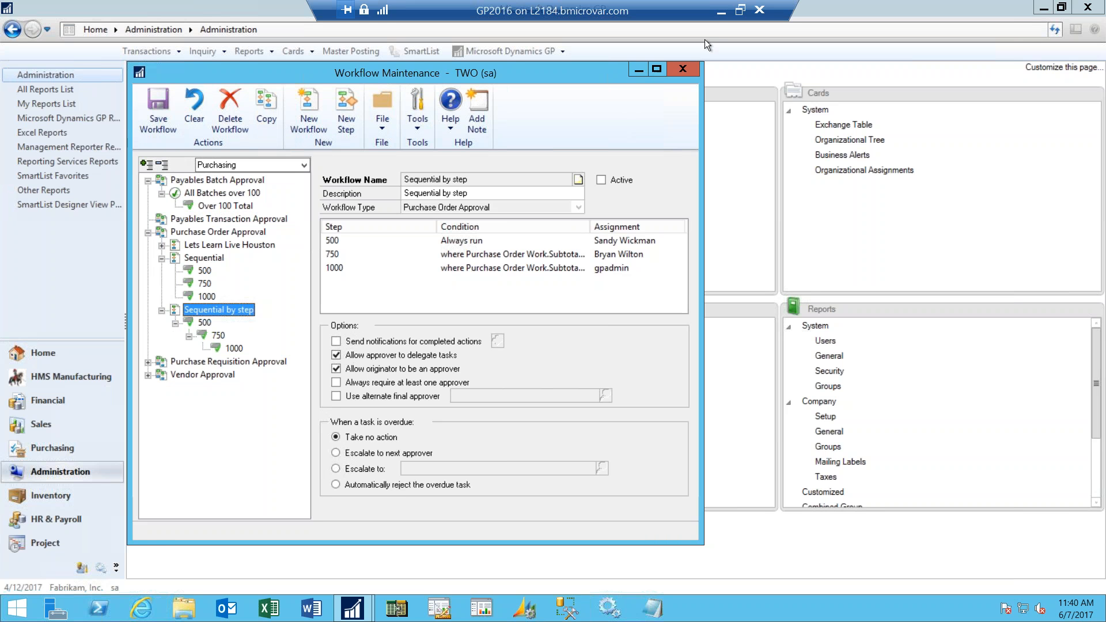
Step: Switch to the WorkflowWebinar_051616 presentation in PowerPoint, start the slide show from the beginning and advance to the Purchasing slide
click(721, 12)
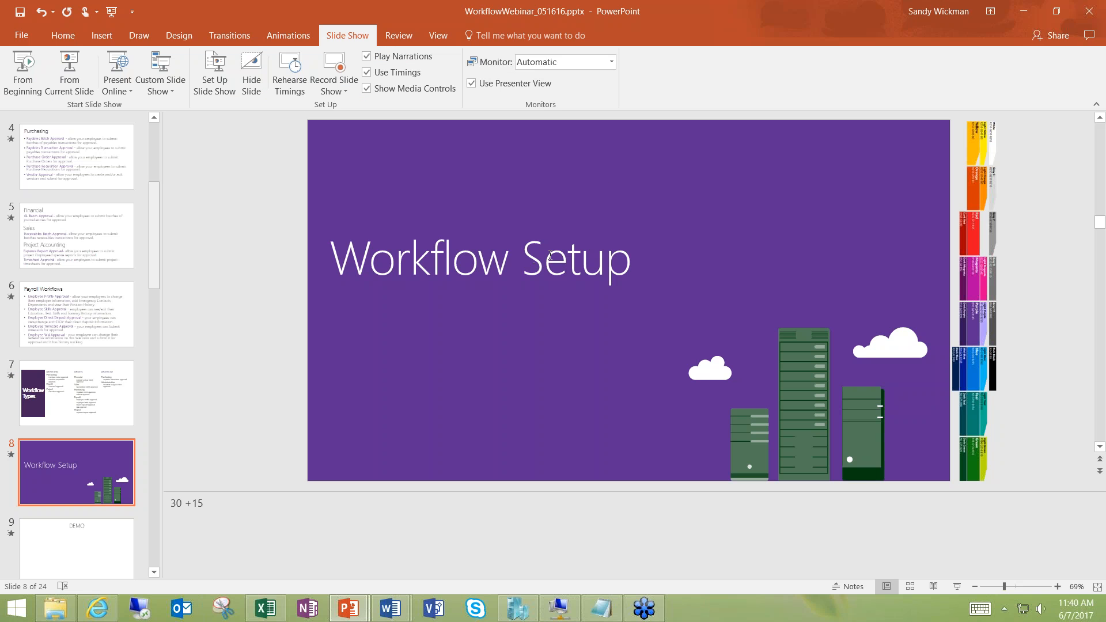
key(F5)
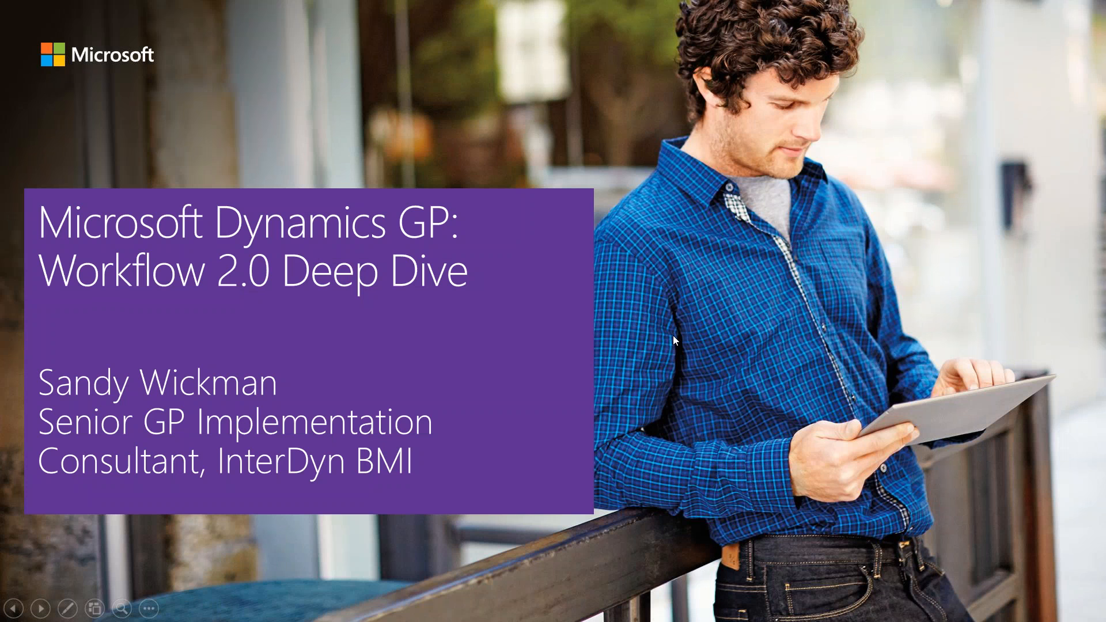
click(673, 335)
click(673, 335)
click(673, 336)
click(672, 335)
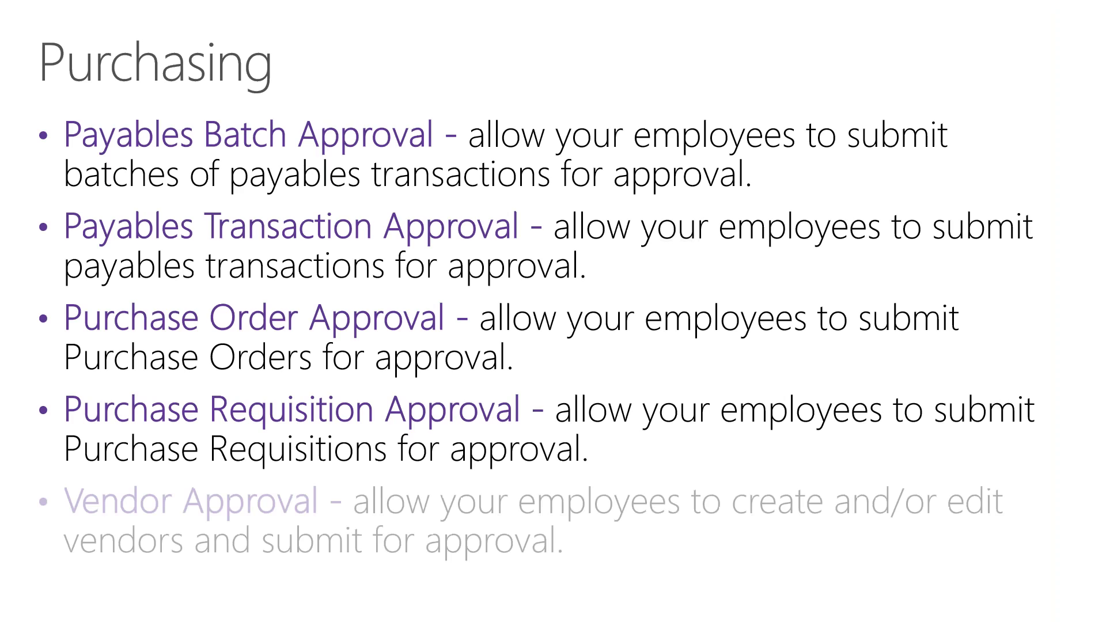